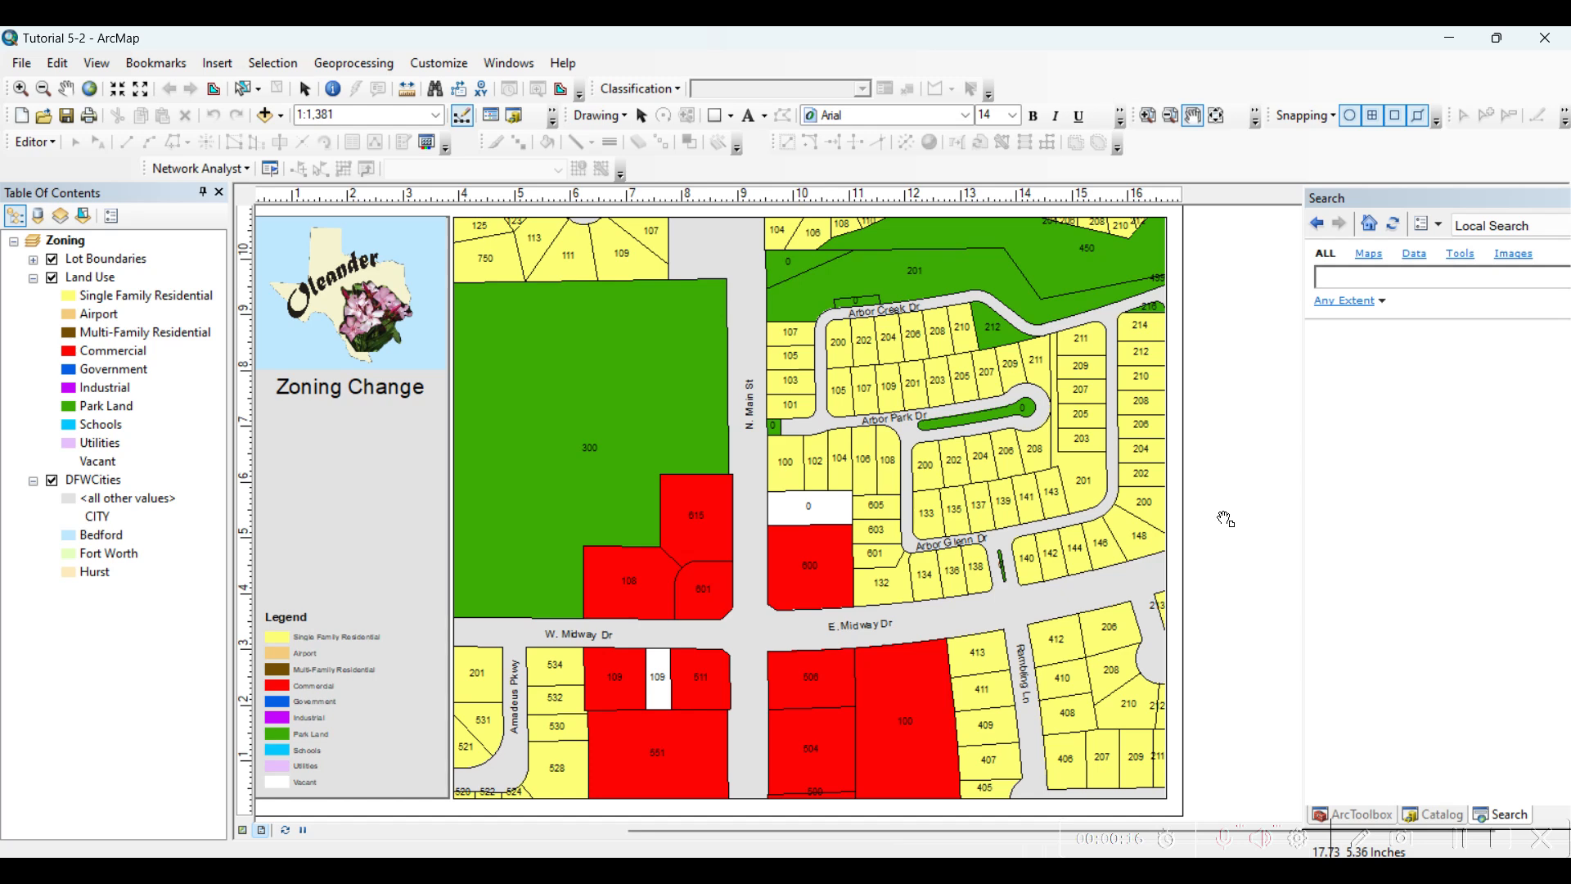
Select the vacant parcel labelled 0 on the east side of N. Main St, just north of the commercial lot
left_click(304, 89)
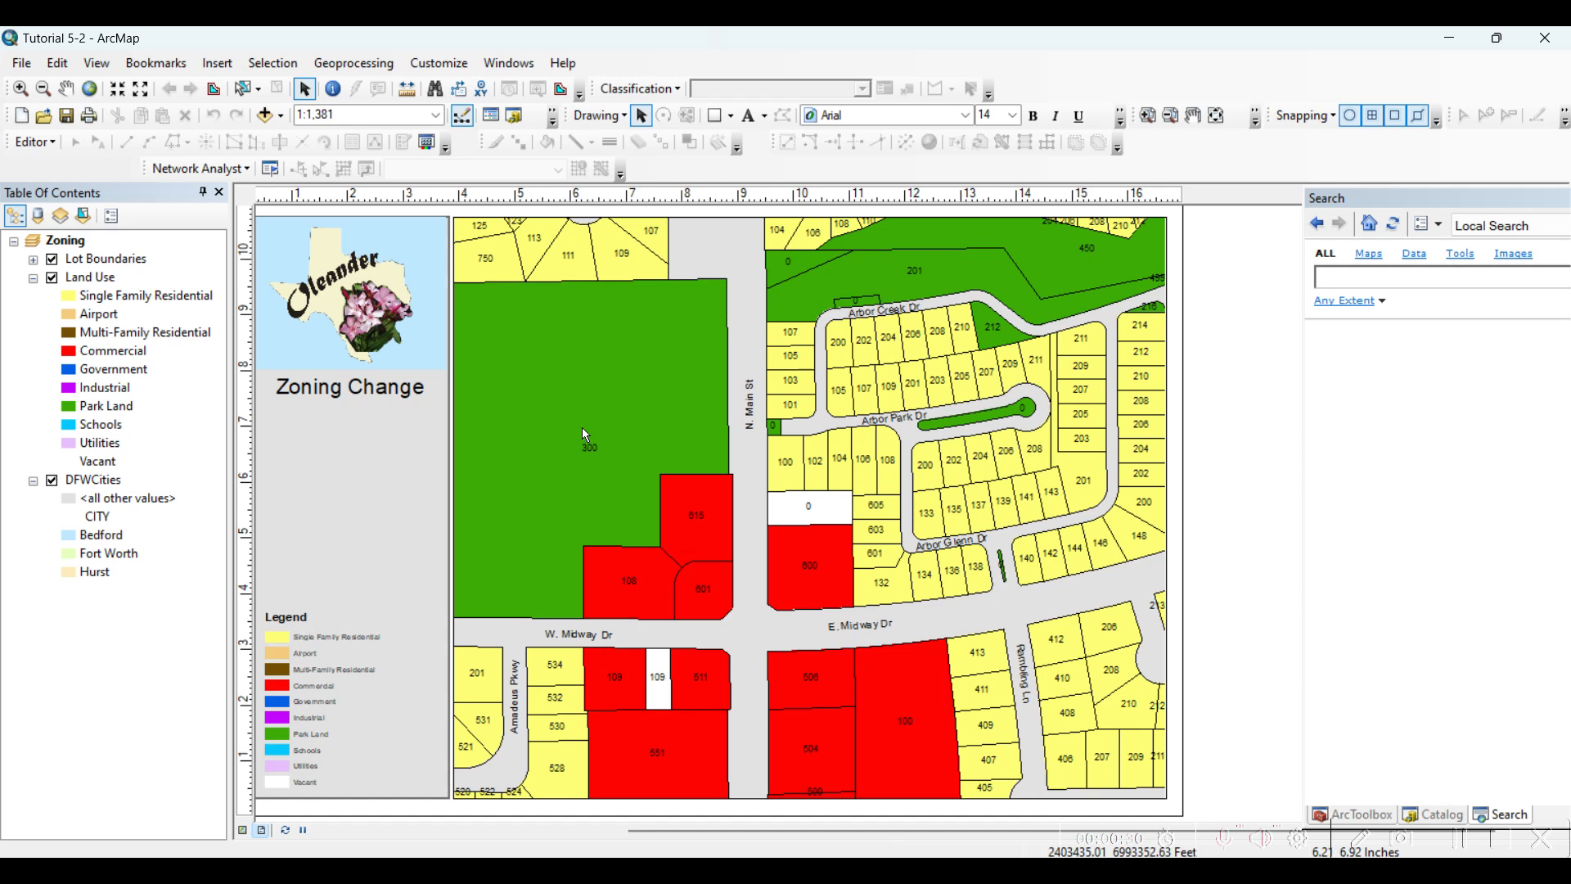
left_click(839, 517)
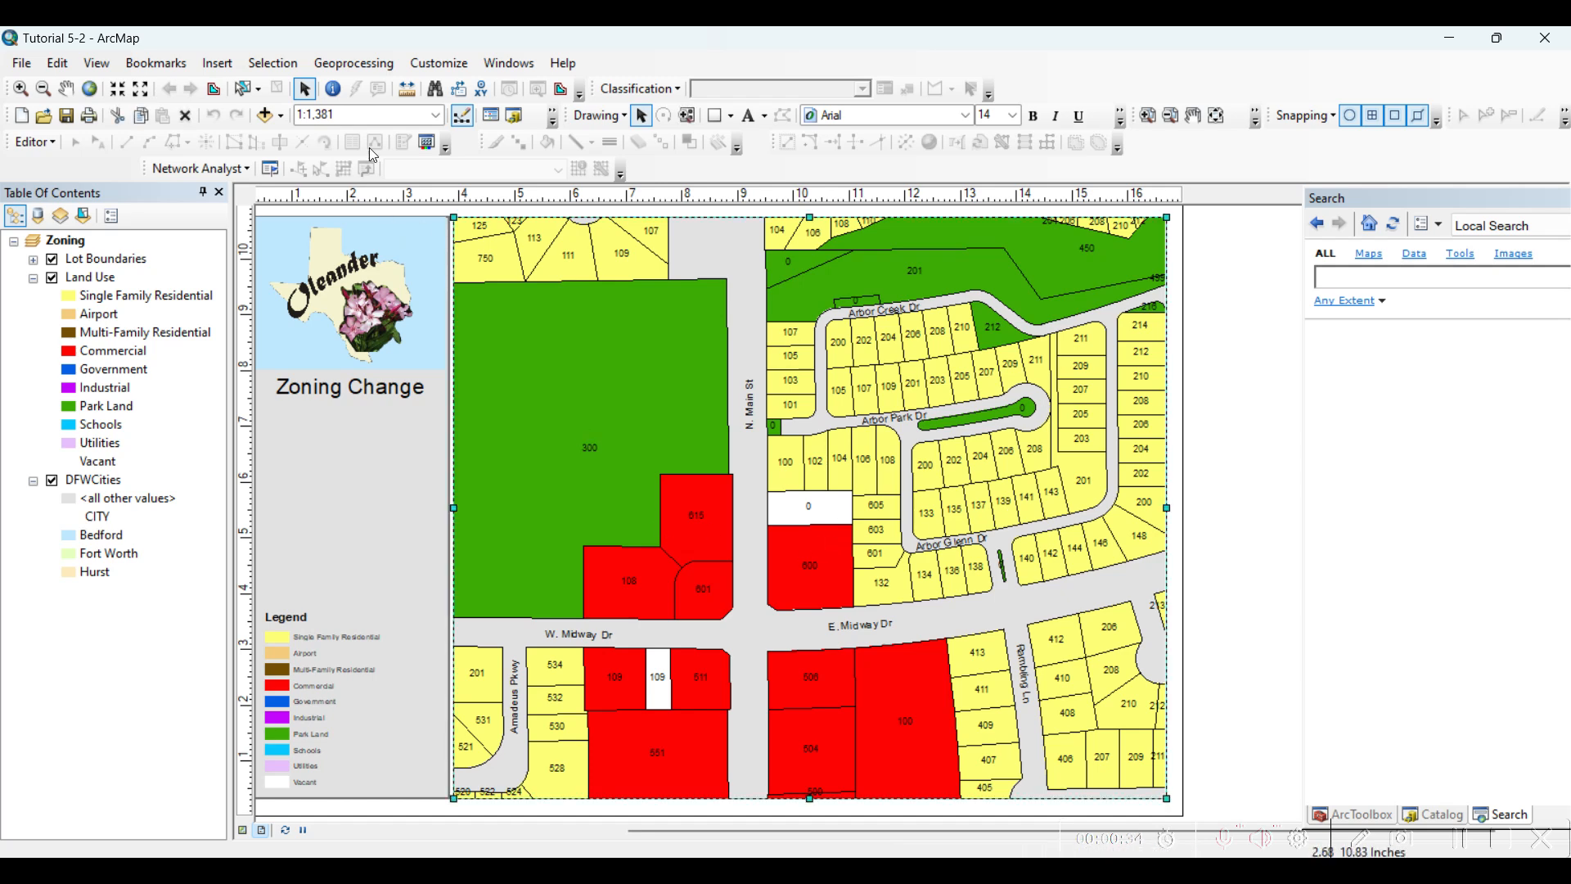
left_click(244, 88)
left_click(834, 516)
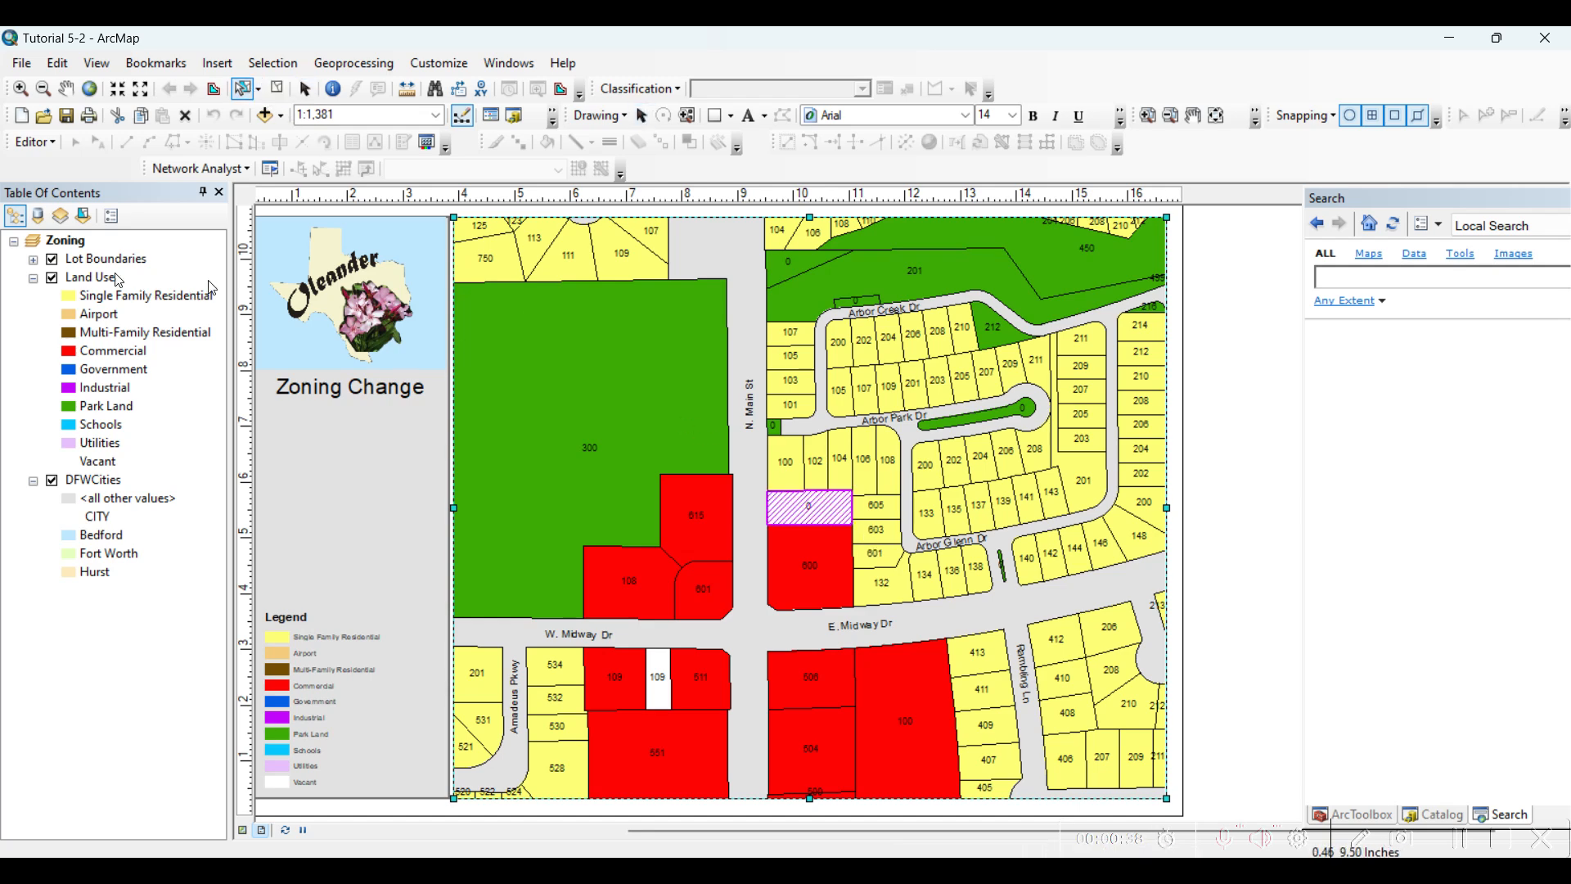
Examine the selected parcel's record in the Land Use attribute table by showing only selected records, and close the table
left_click(92, 280)
right_click(97, 291)
left_click(139, 337)
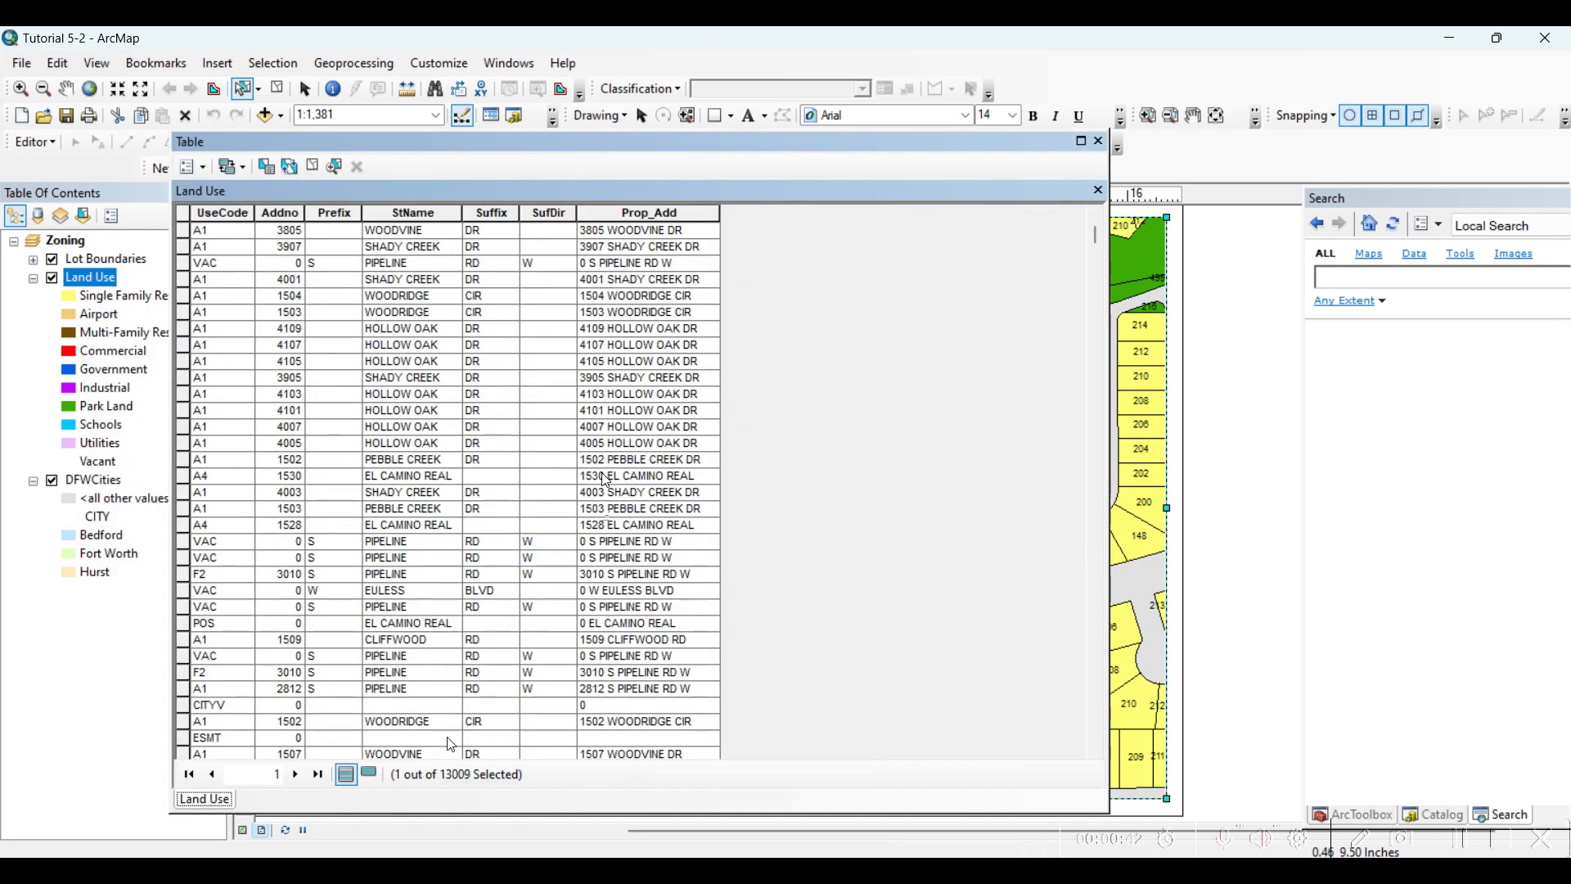
left_click(370, 774)
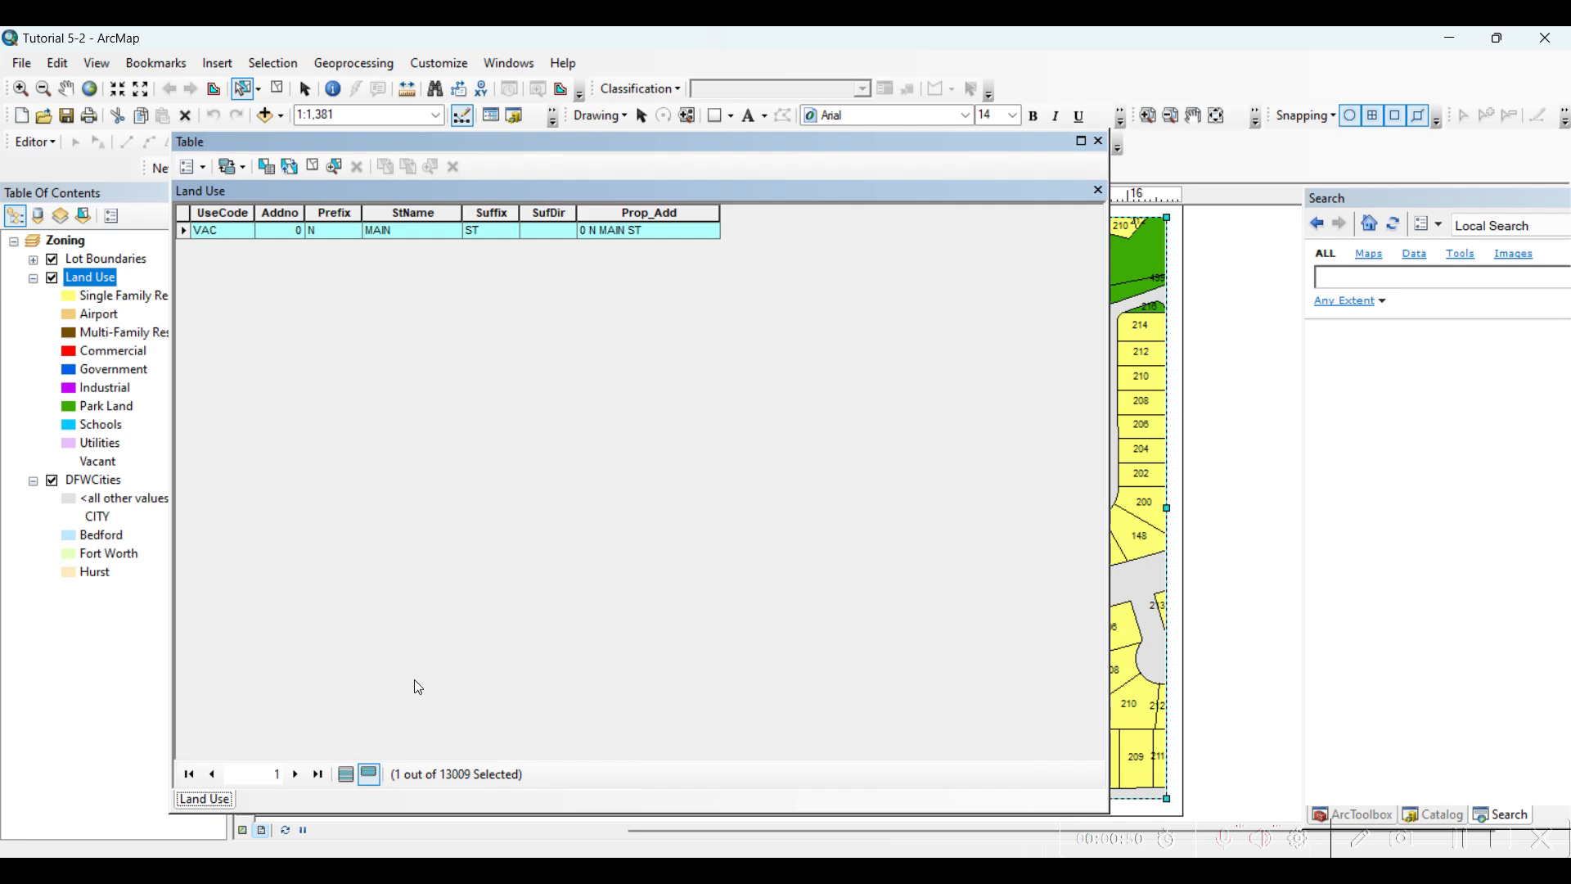
left_click(347, 782)
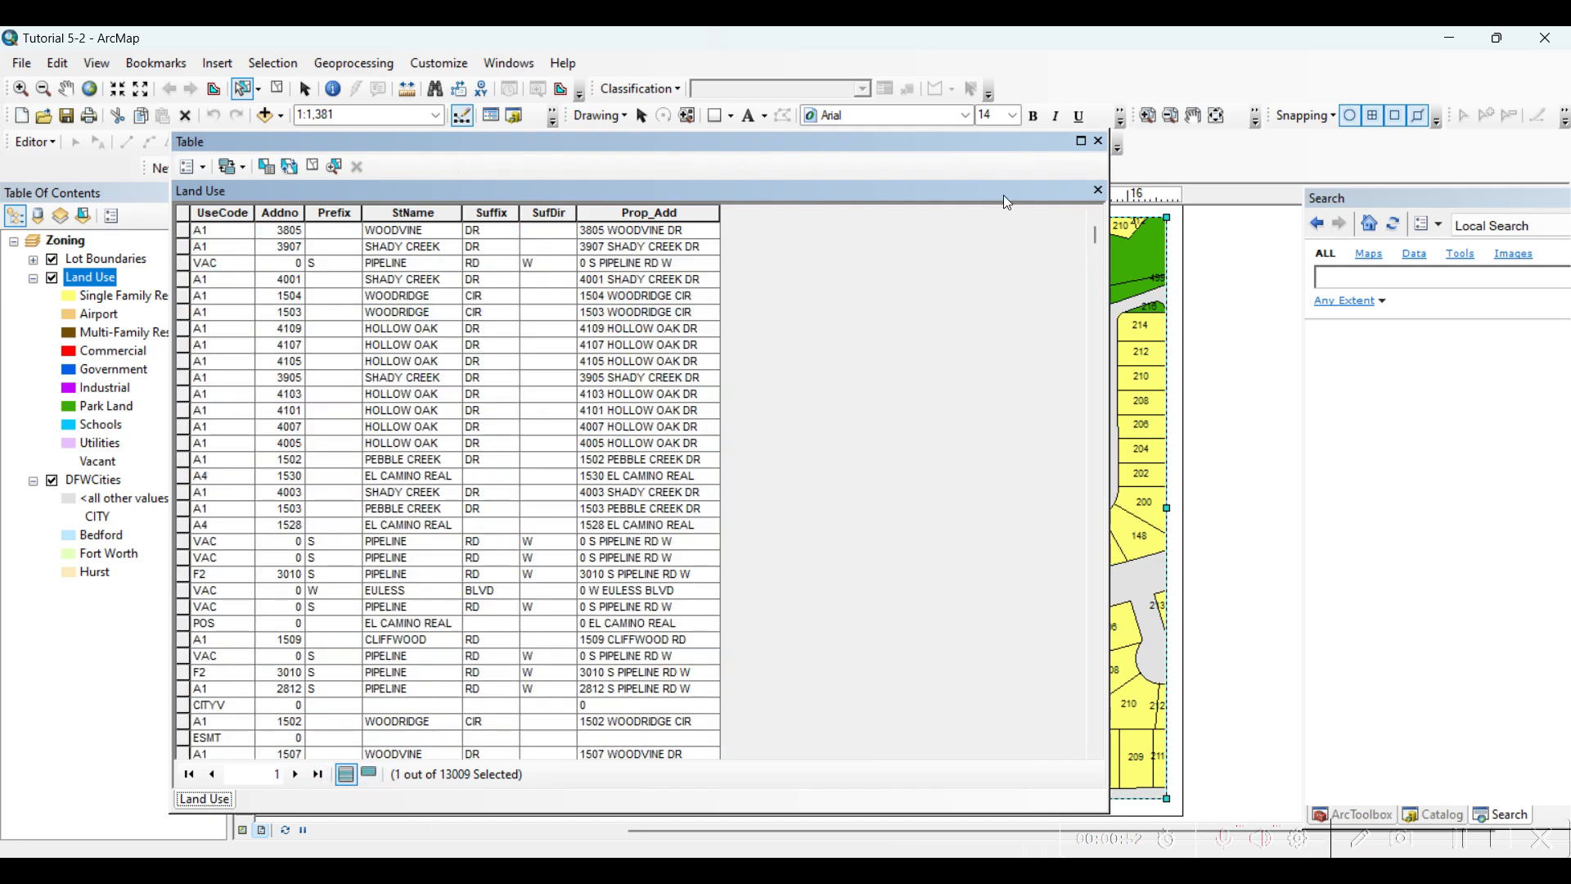
left_click(1098, 141)
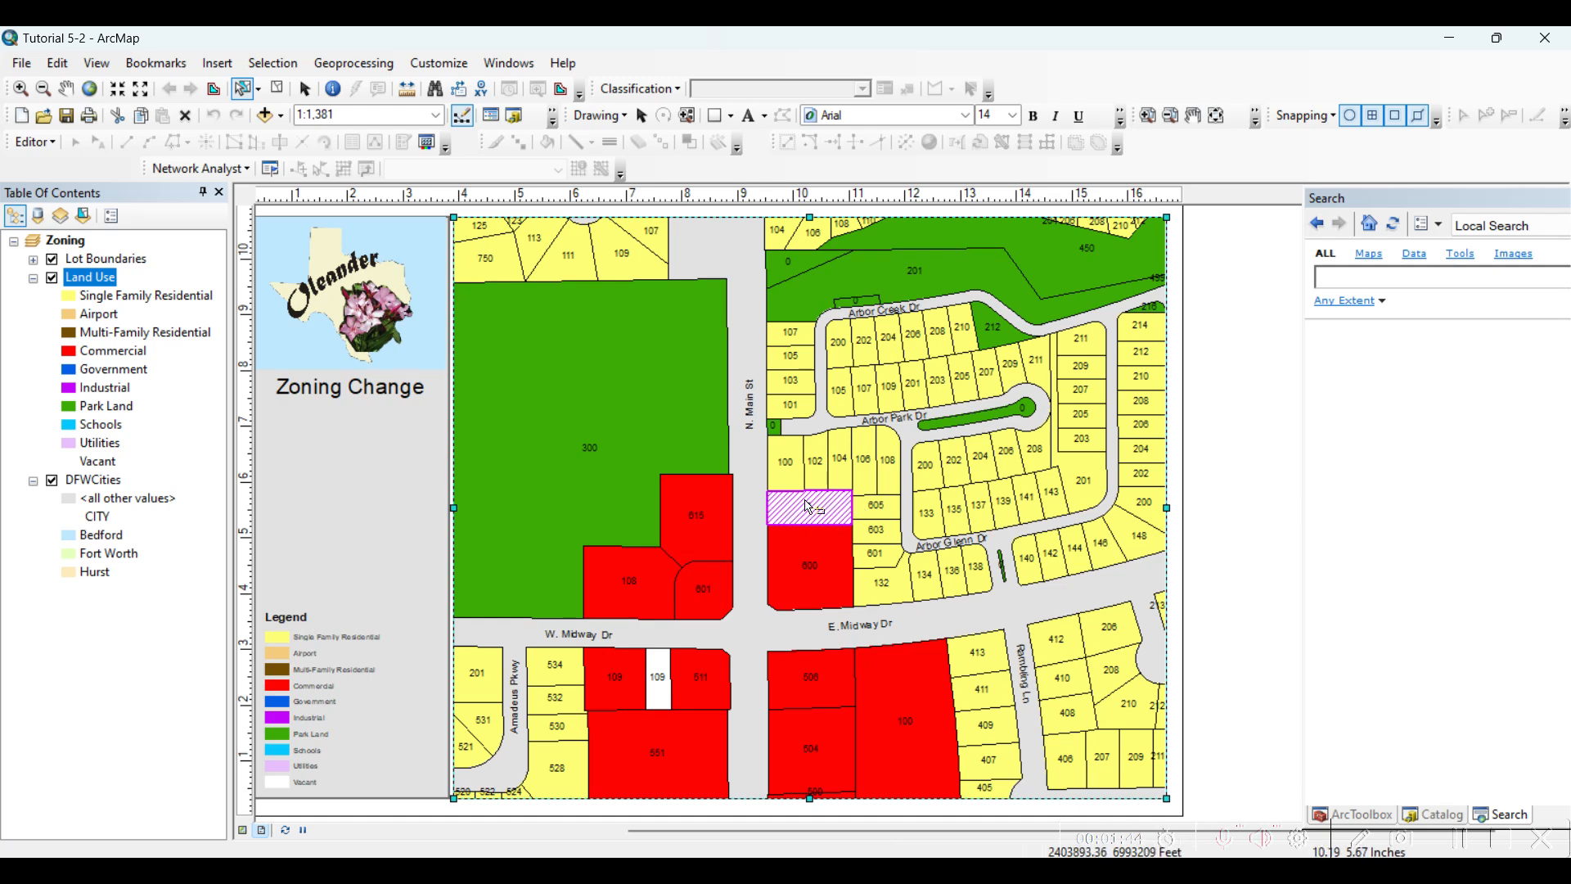
Search for the buffer tool and open Buffer (Analysis)
left_click(1367, 276)
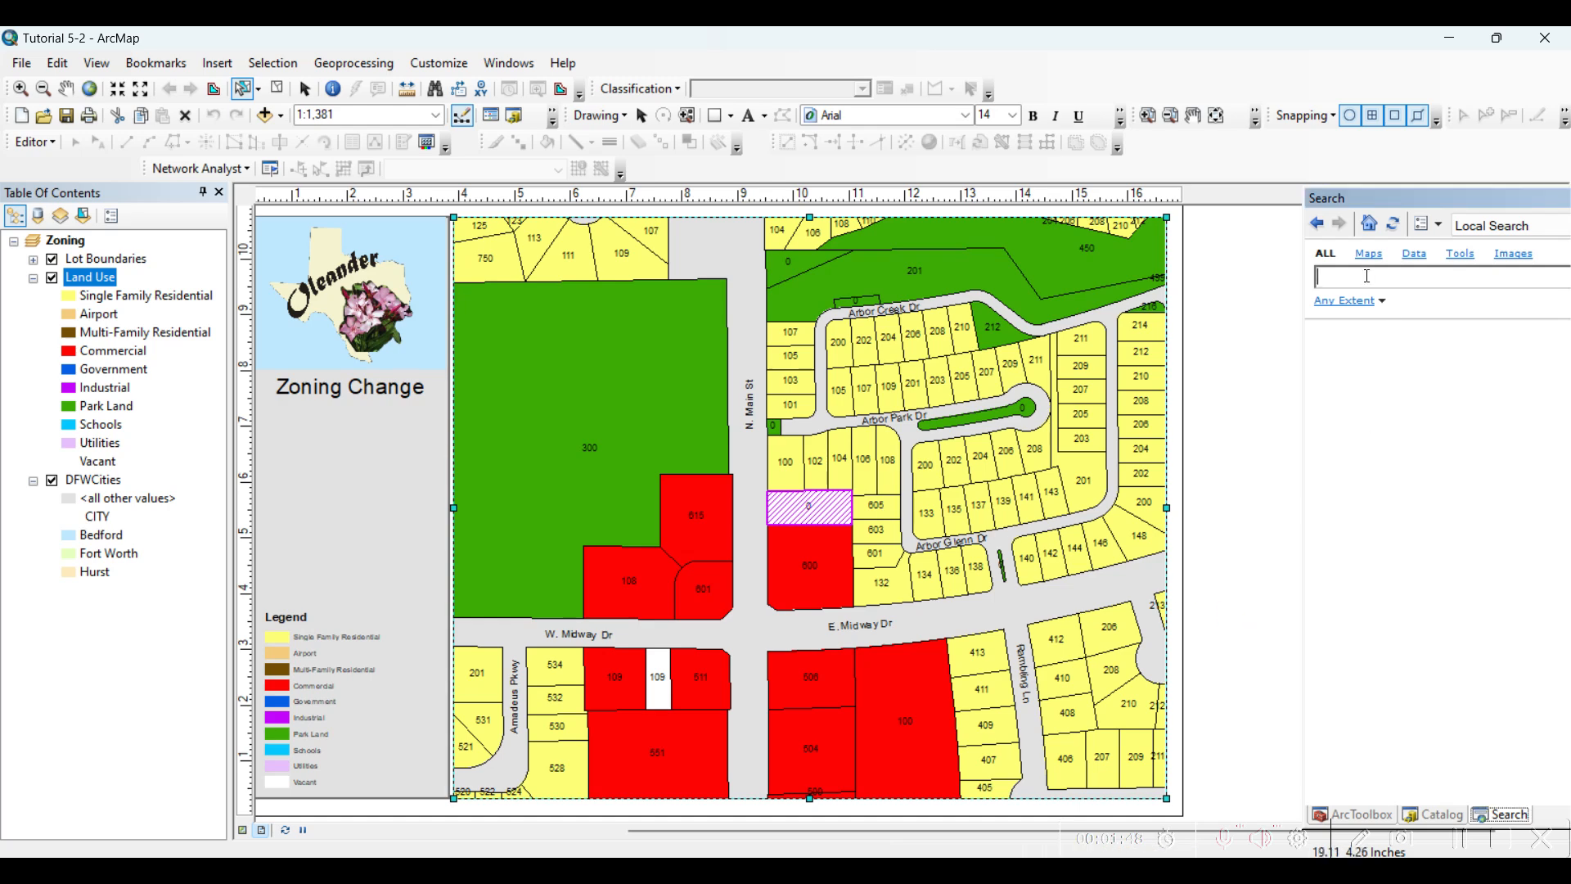
type("buffer")
key("Return")
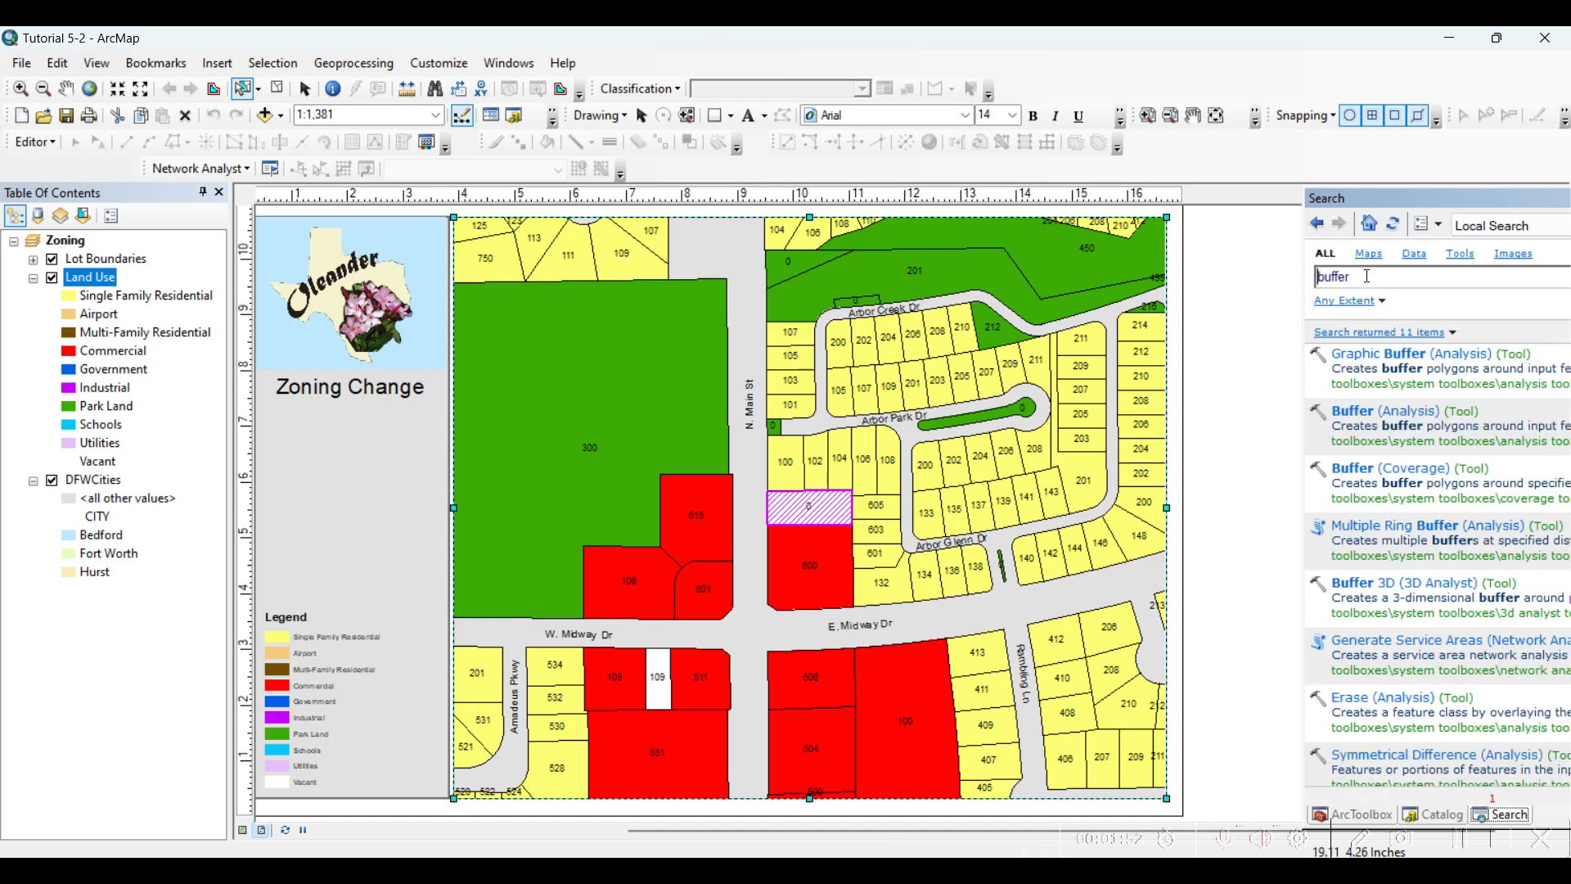
left_click(1389, 412)
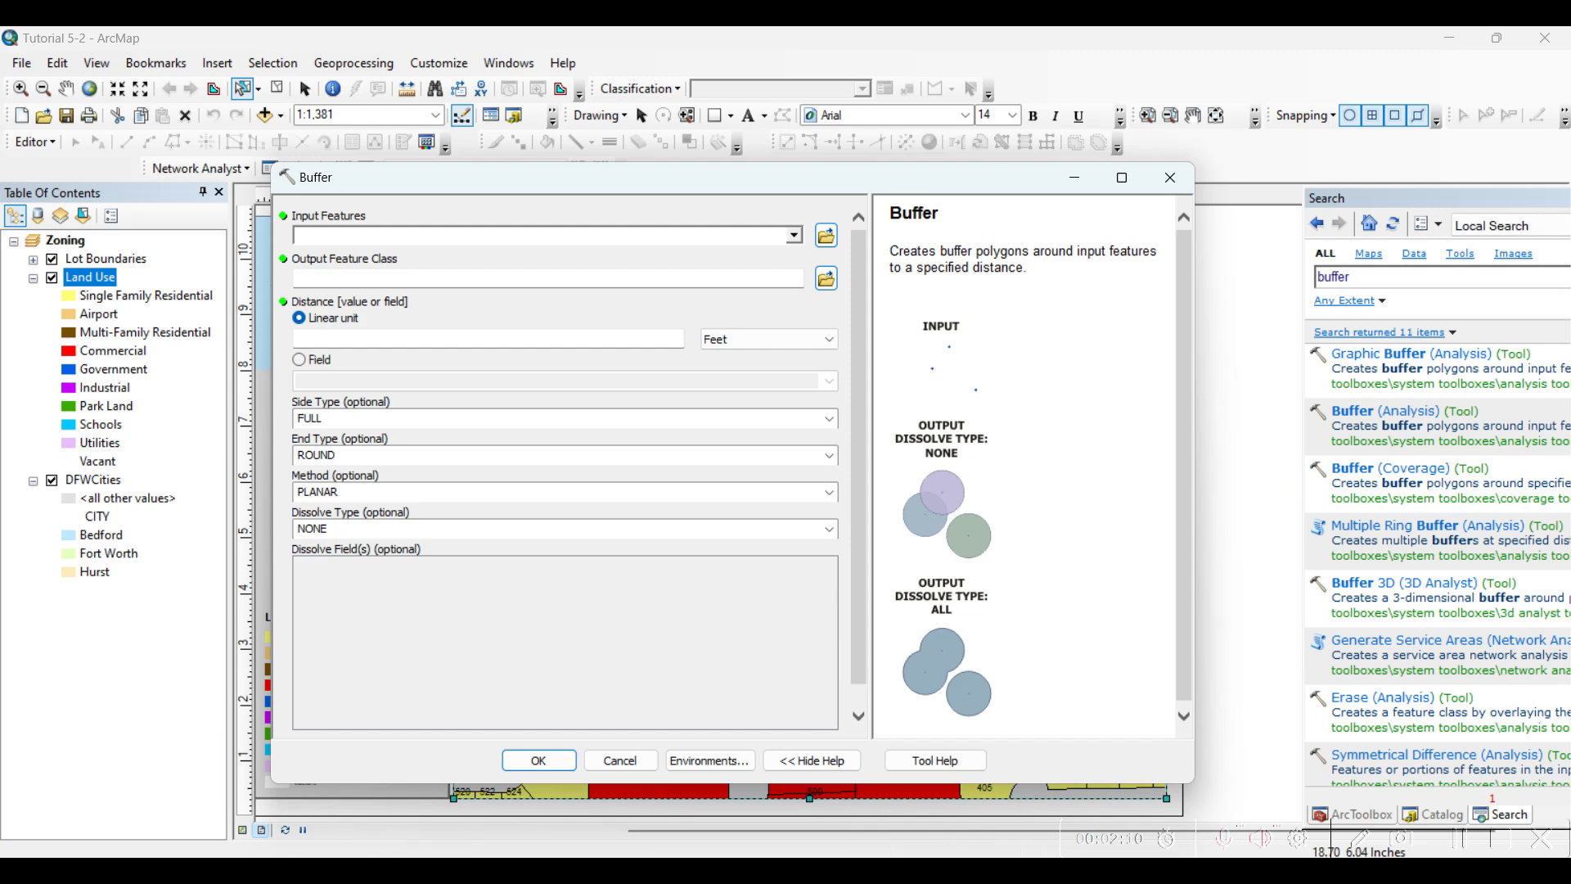
left_click(1464, 830)
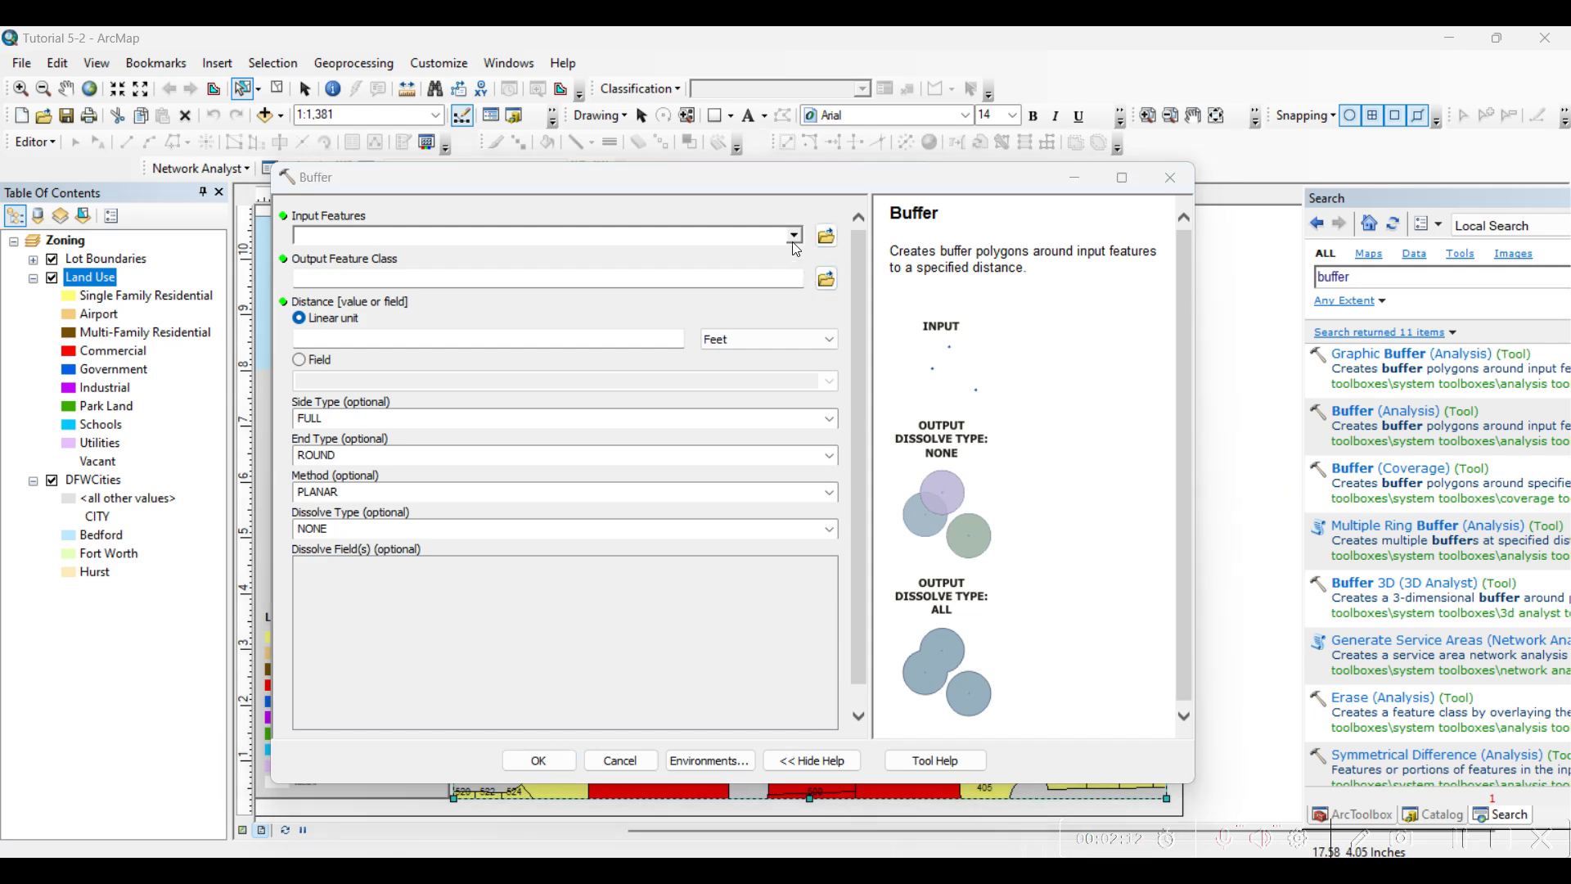
left_click_drag(460, 196, 1184, 132)
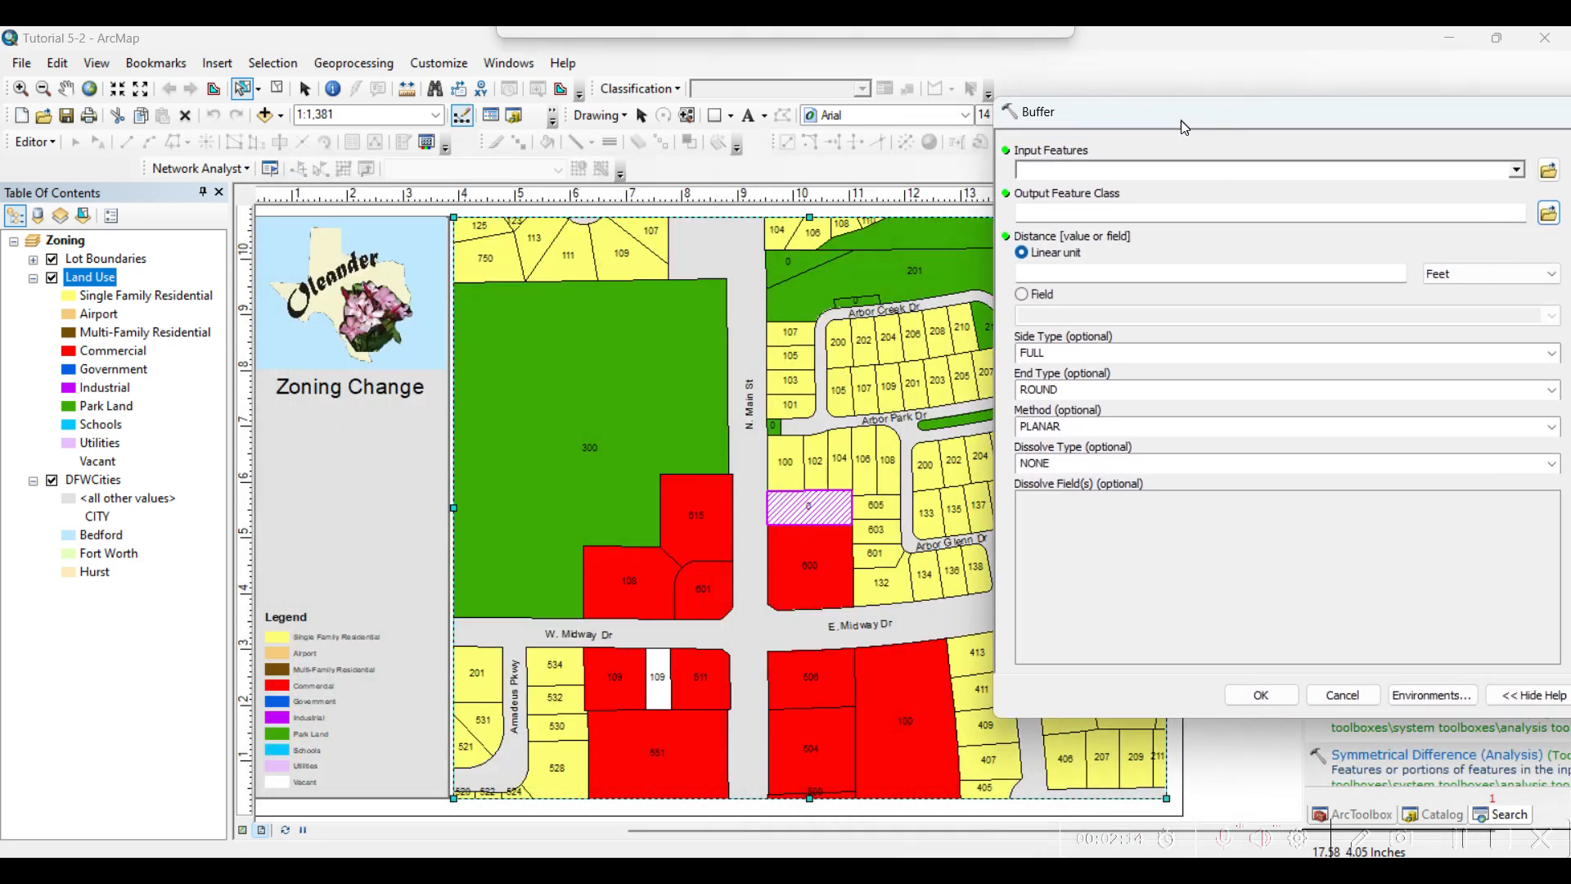
left_click(277, 90)
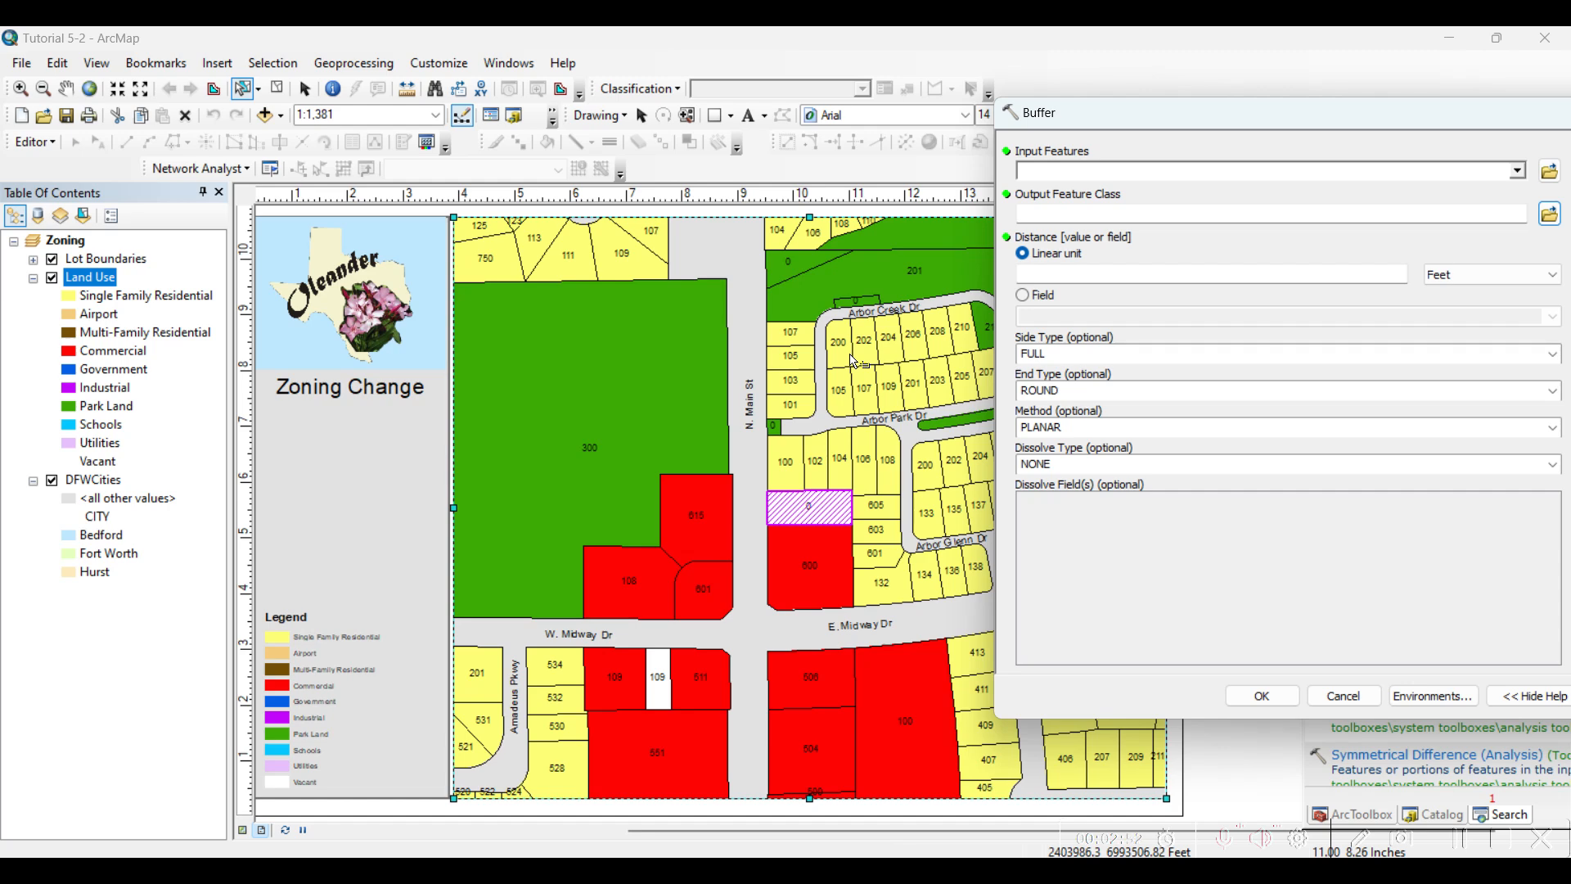
left_click_drag(1088, 139, 495, 148)
Set the buffer's input features to Land Use and its output feature class to Buffer_Parcel in Default.gdb
left_click(910, 206)
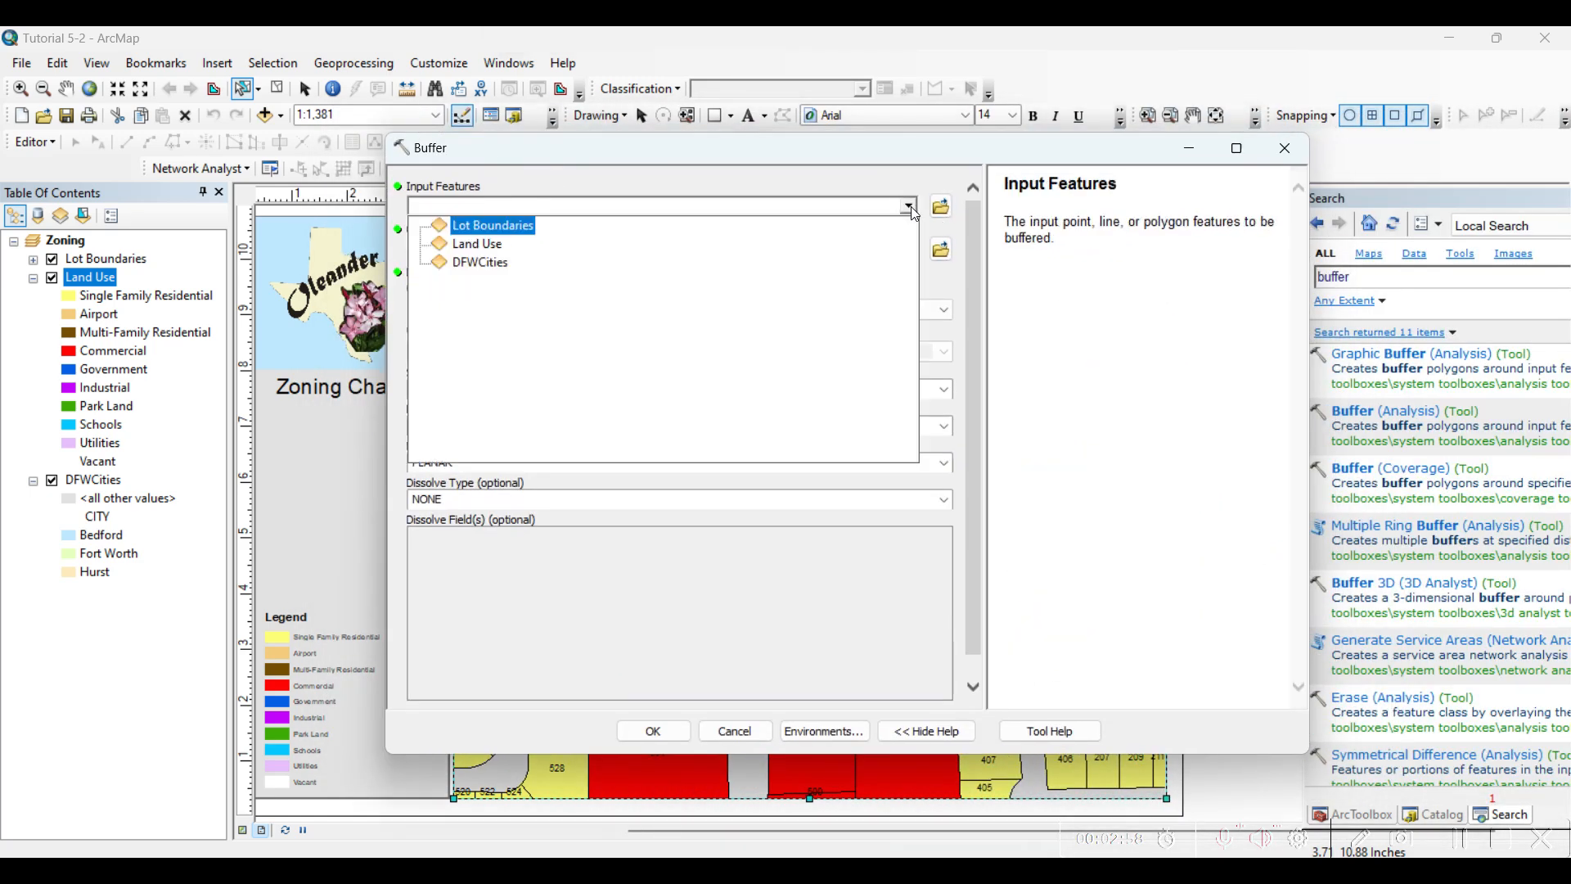
left_click(467, 244)
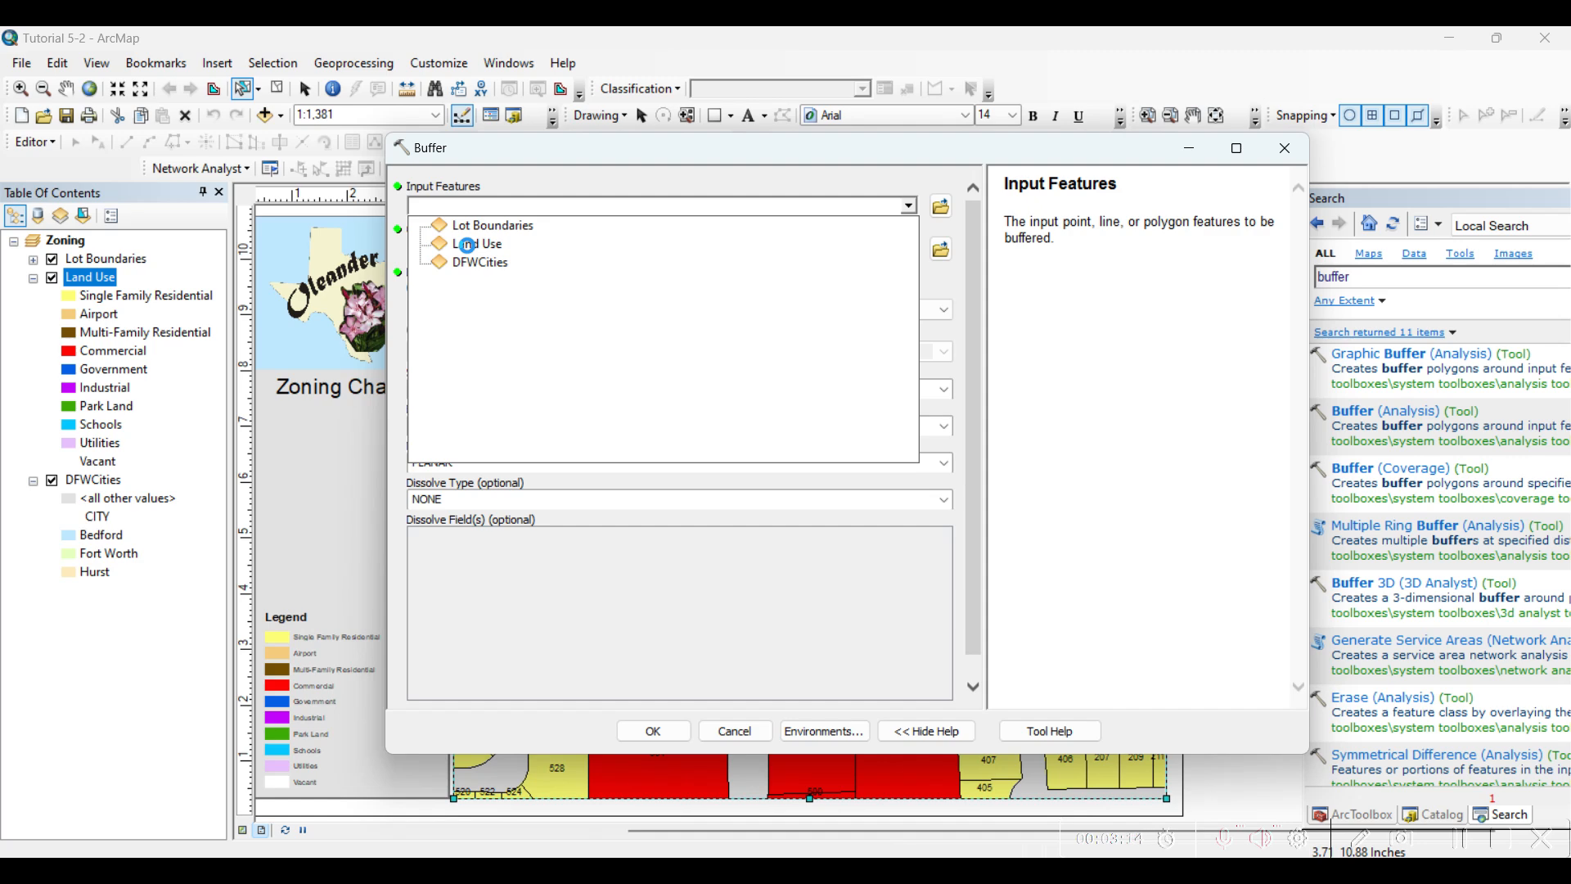
left_click(466, 244)
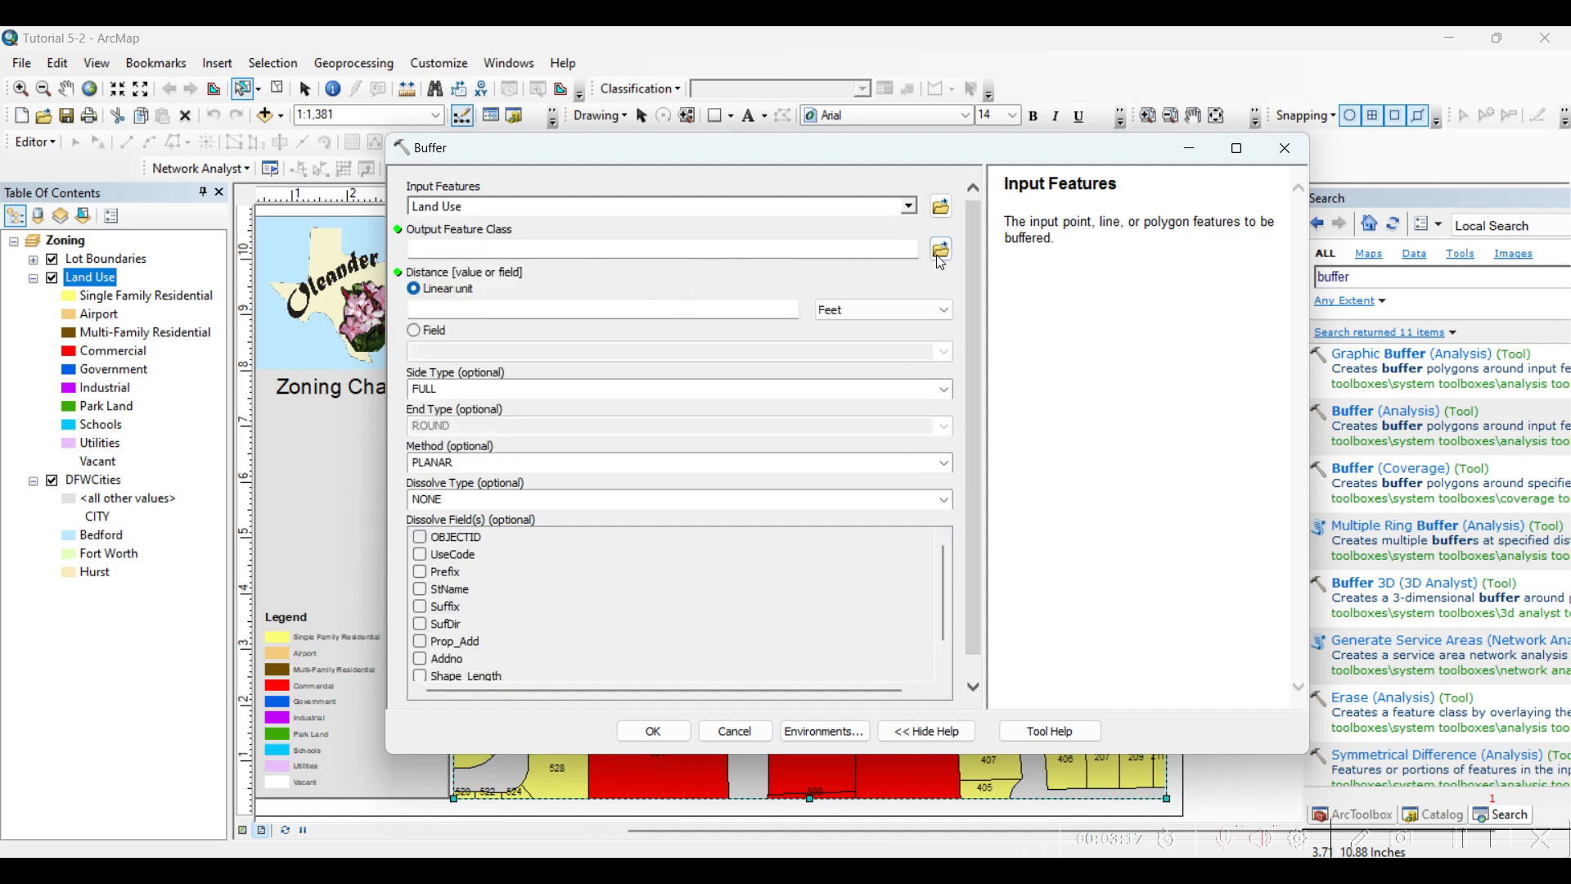
left_click(941, 254)
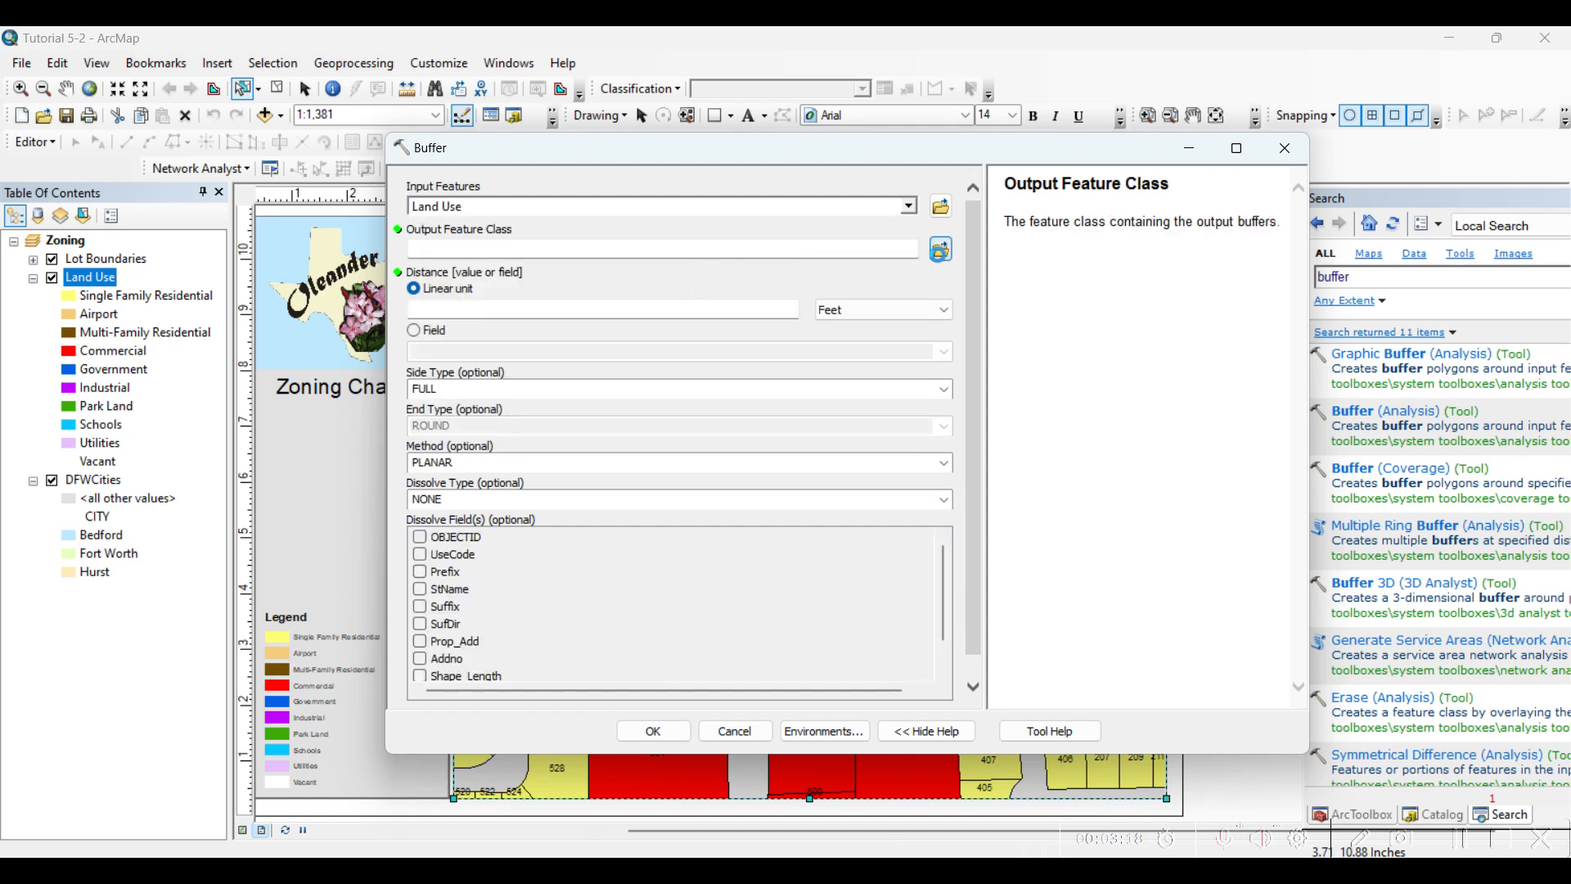
type("Buffer_")
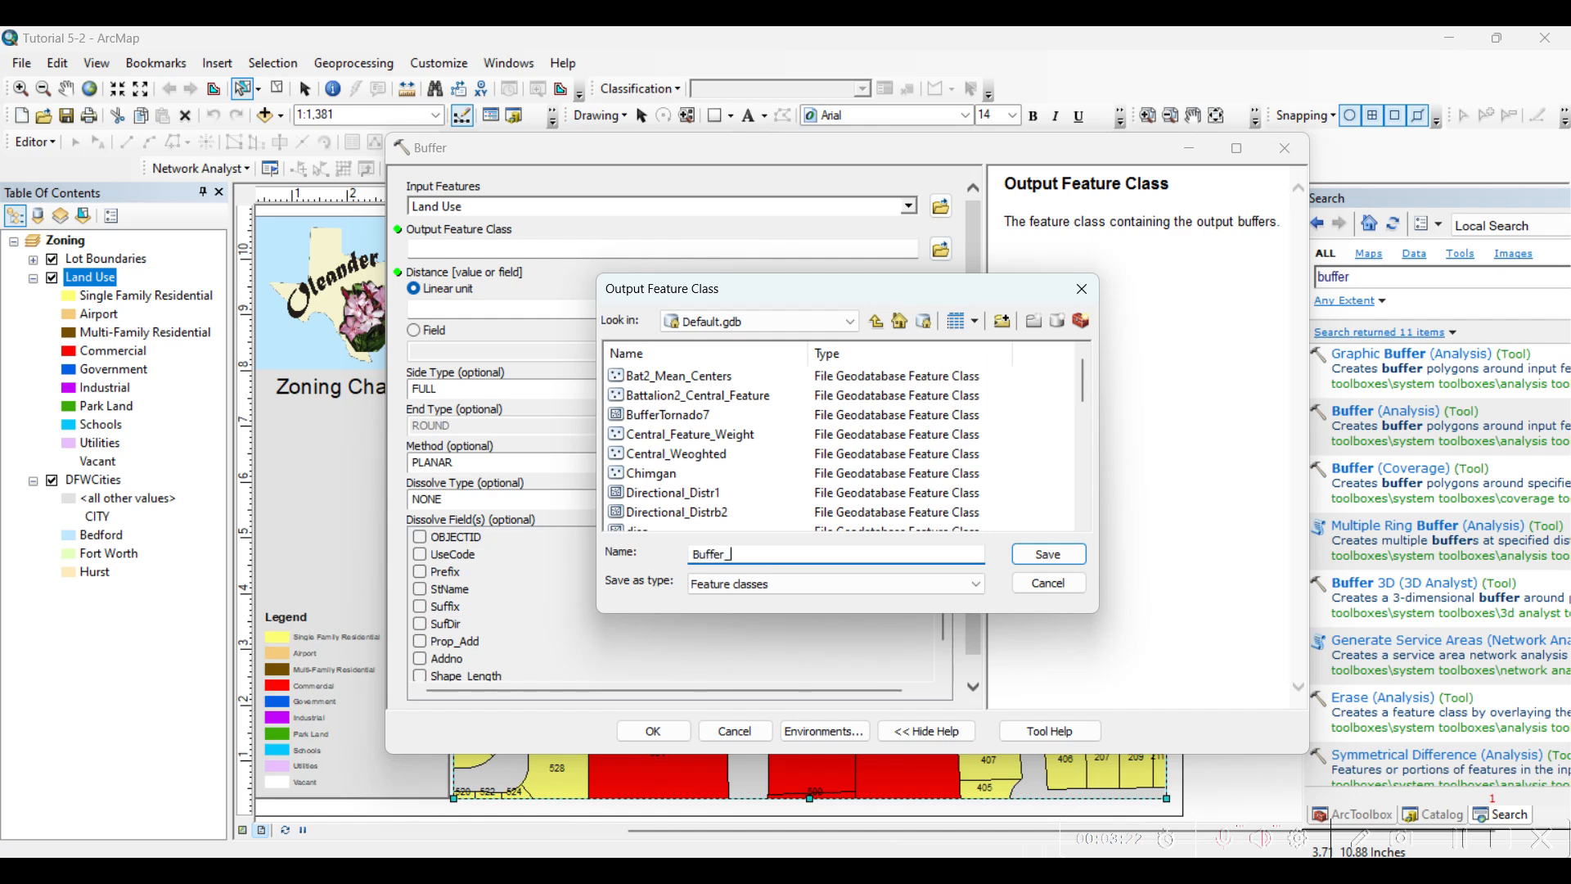
type("Psarcel")
left_click(1047, 554)
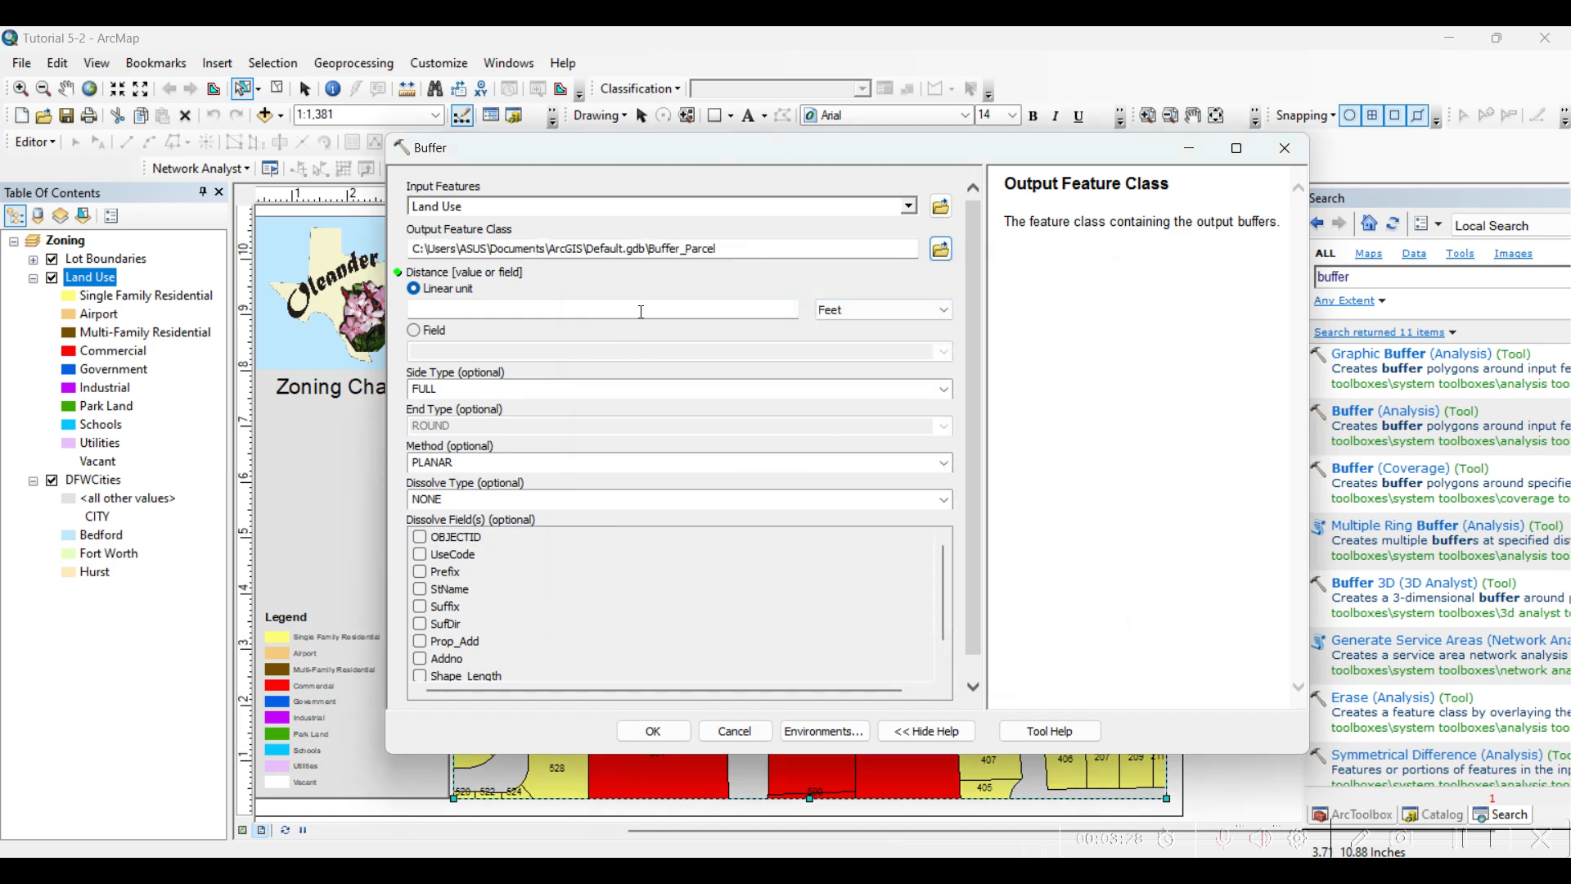
Set the linear buffer distance to 200 meters and create the buffer around the selected parcel
left_click(641, 311)
left_click(868, 315)
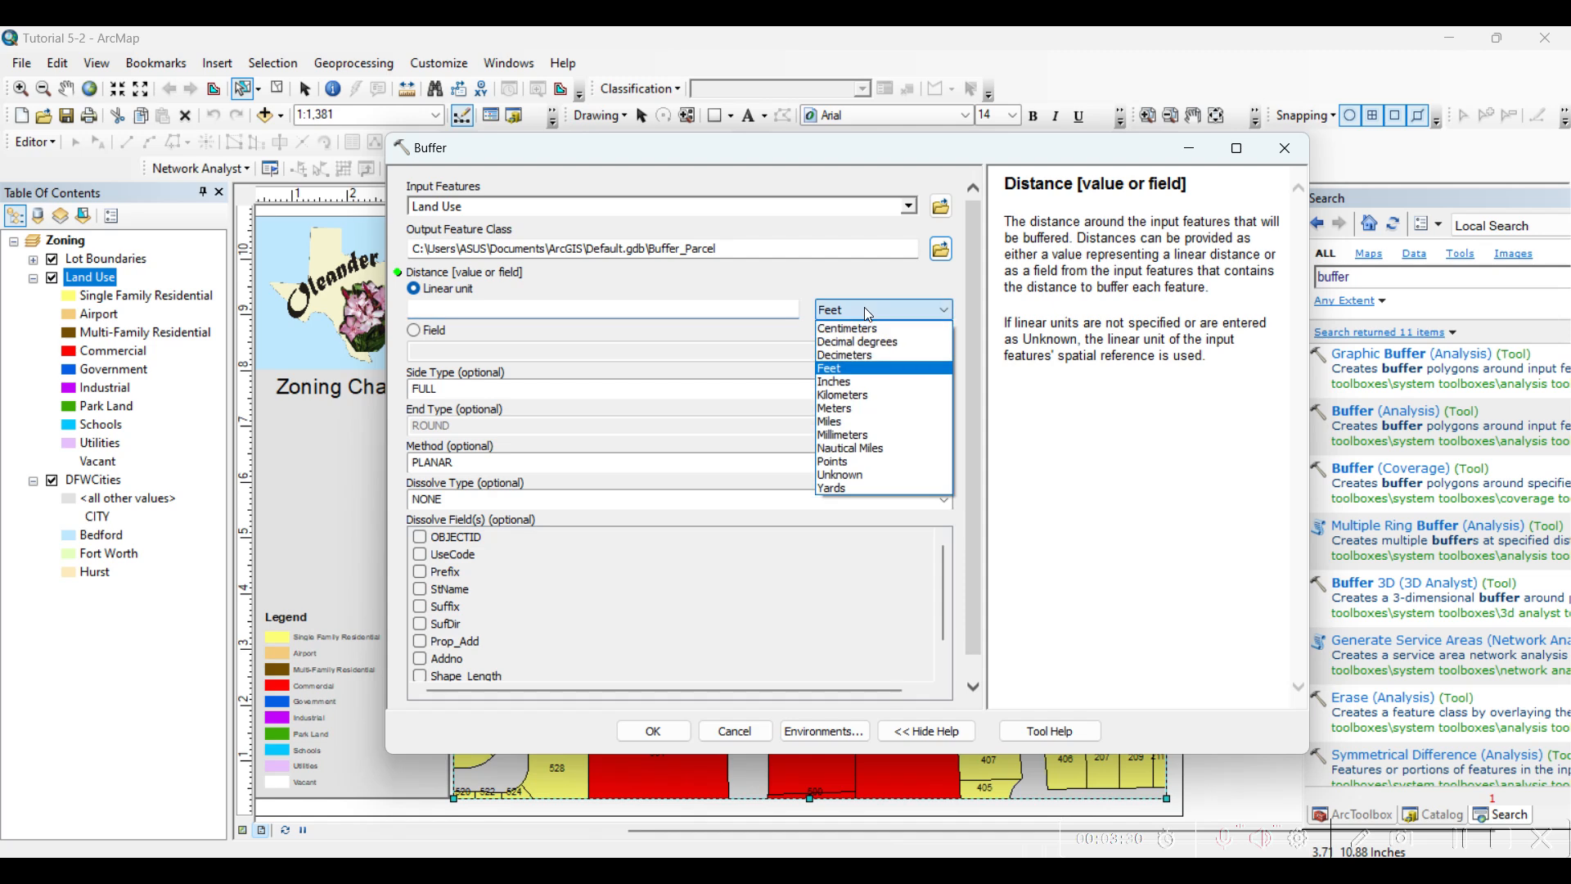
left_click(858, 412)
left_click(686, 309)
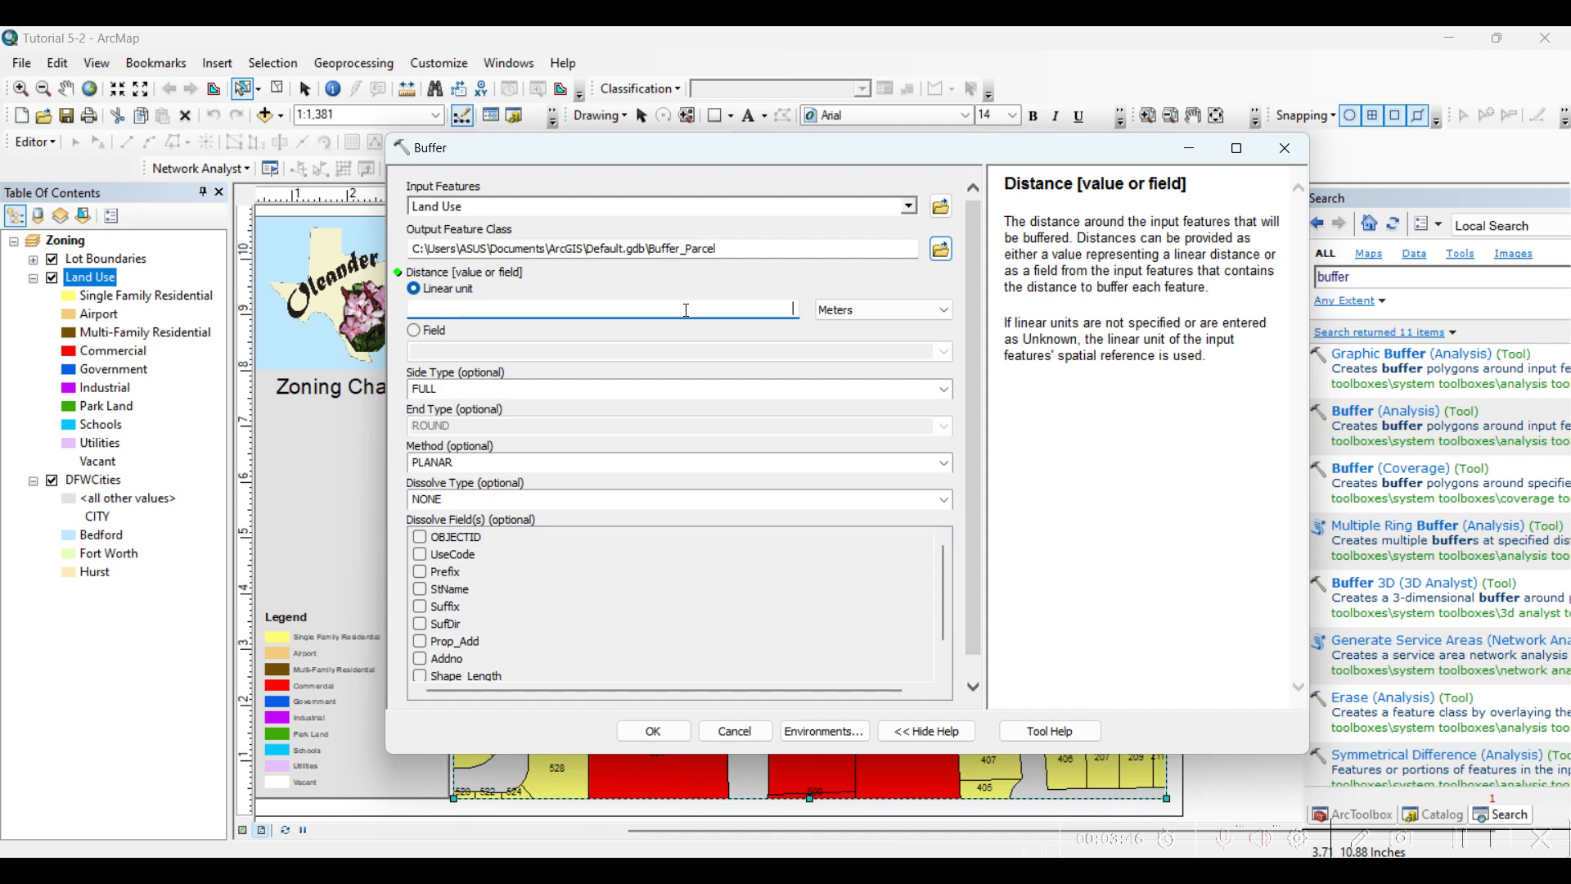
type("00")
left_click(944, 501)
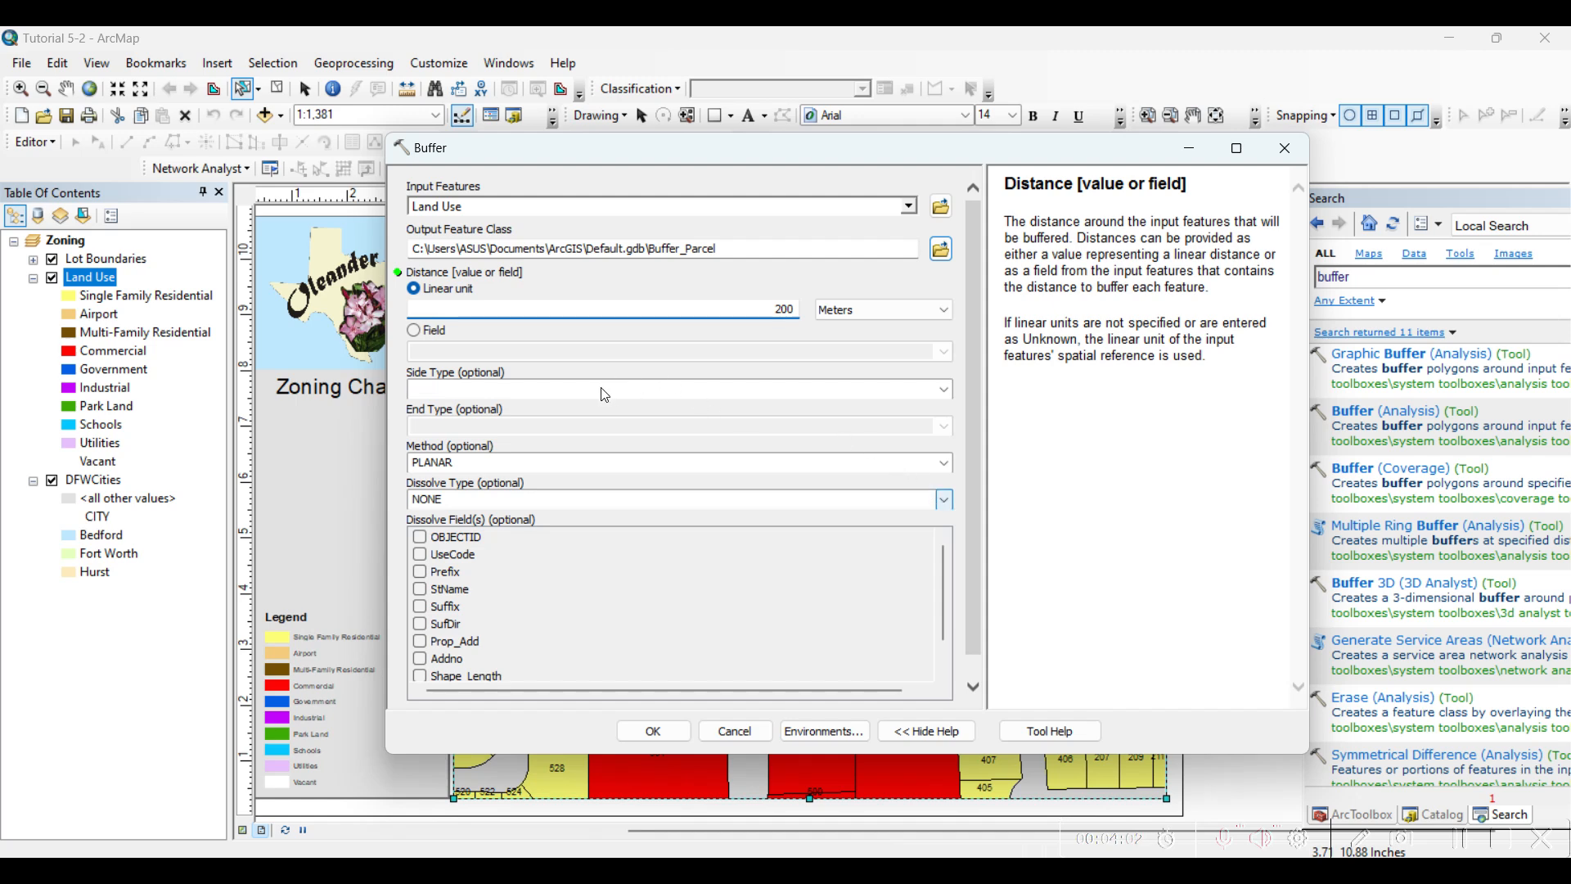
left_click(604, 395)
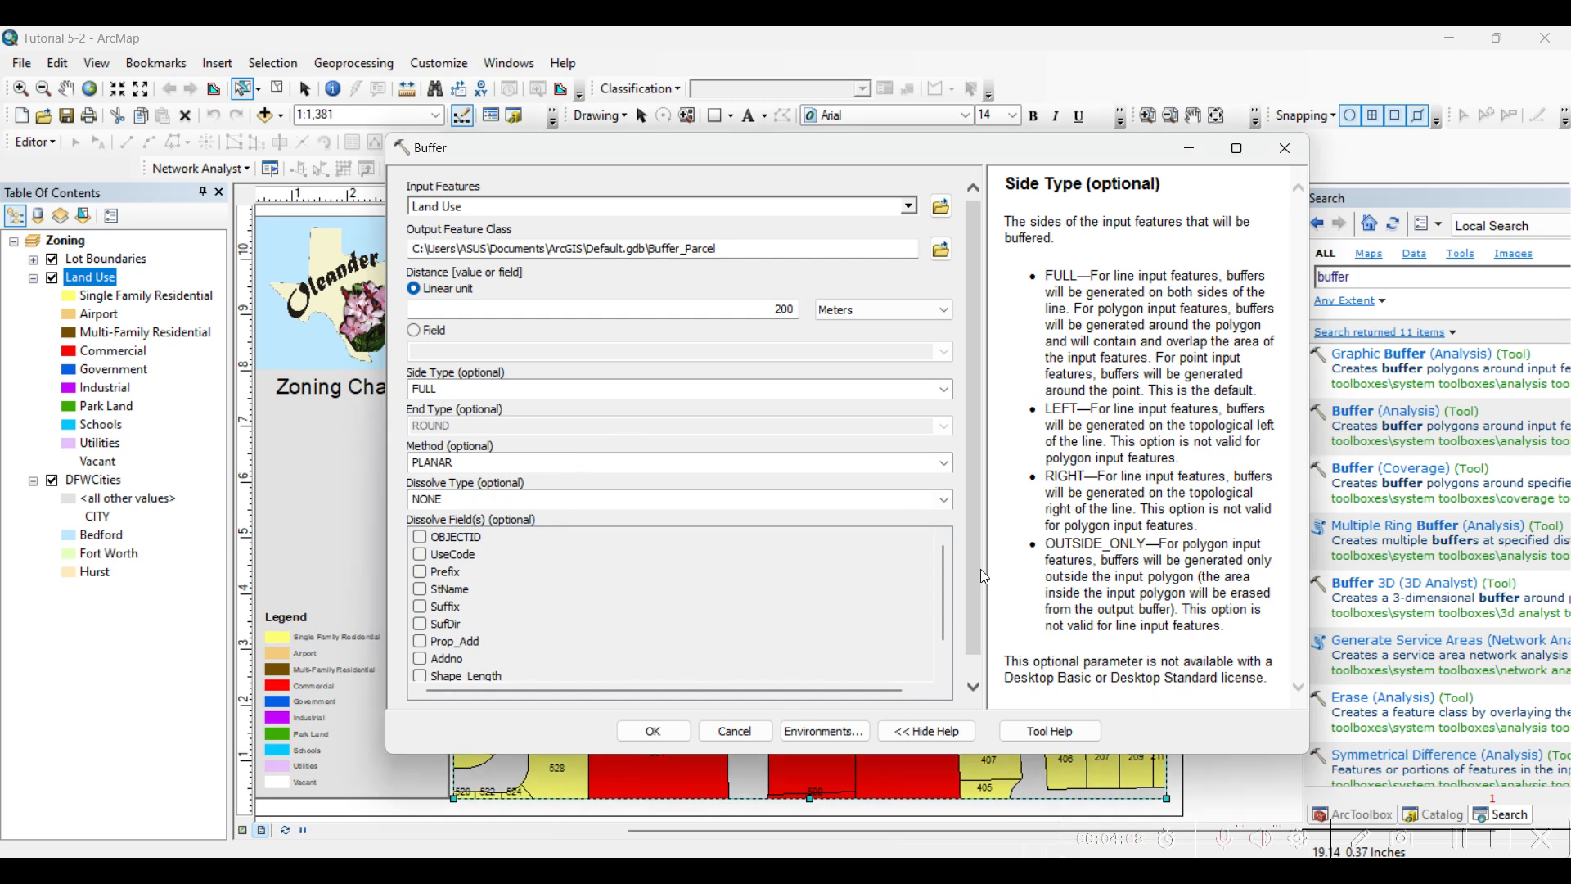
scroll(979, 572, "down", 1)
left_click(653, 730)
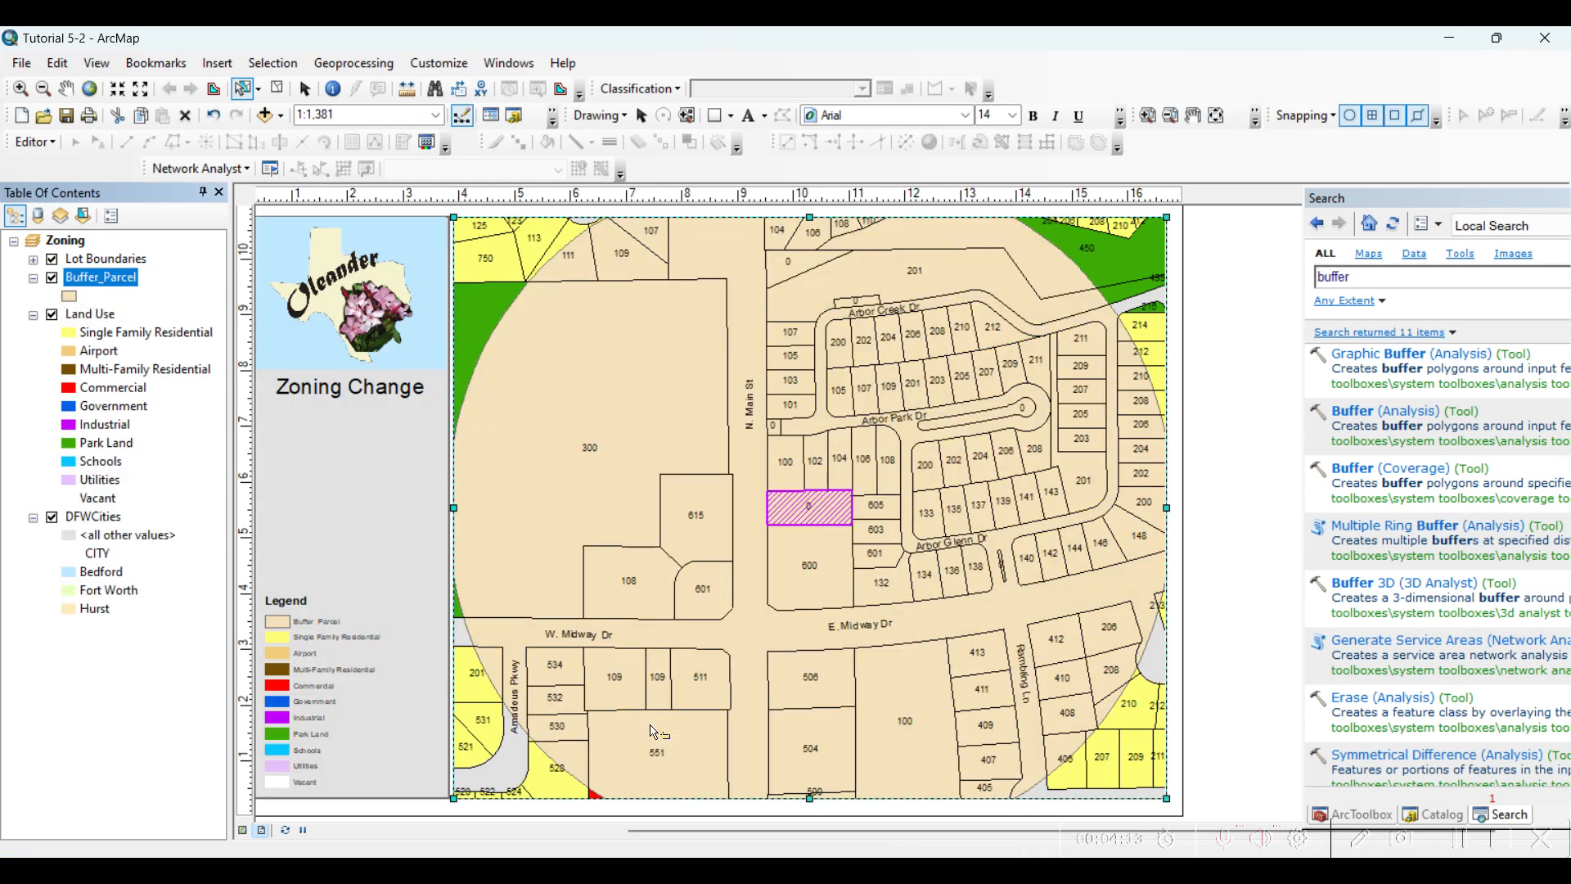
Measure the straight-line distance between the selected parcel's north side and the northern edge of the buffer
scroll(671, 532, "down", 2)
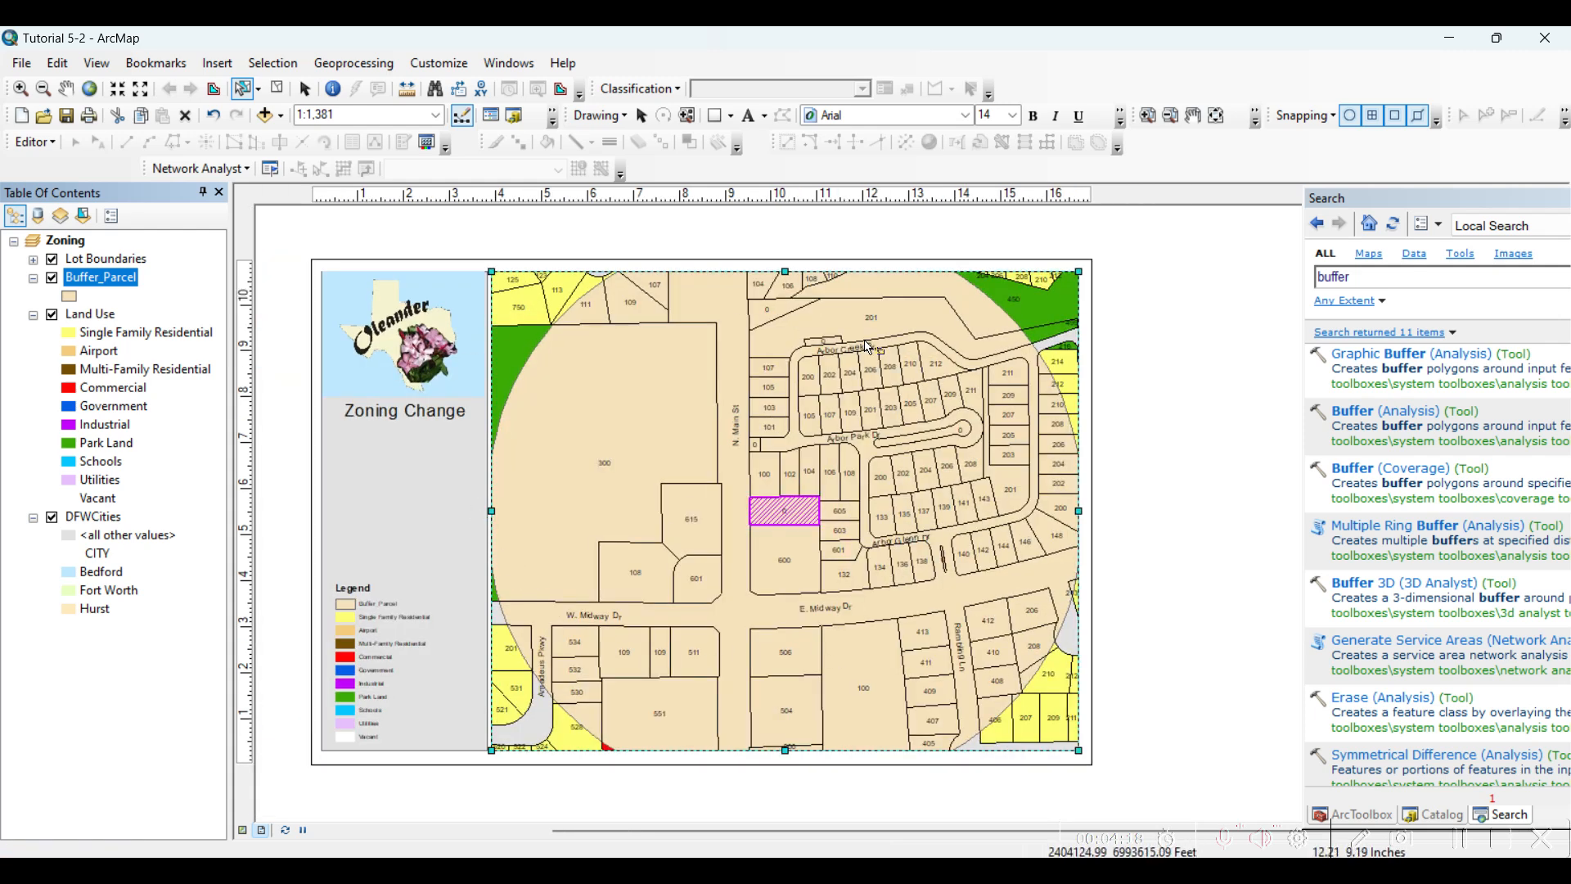
left_click(139, 90)
left_click(140, 90)
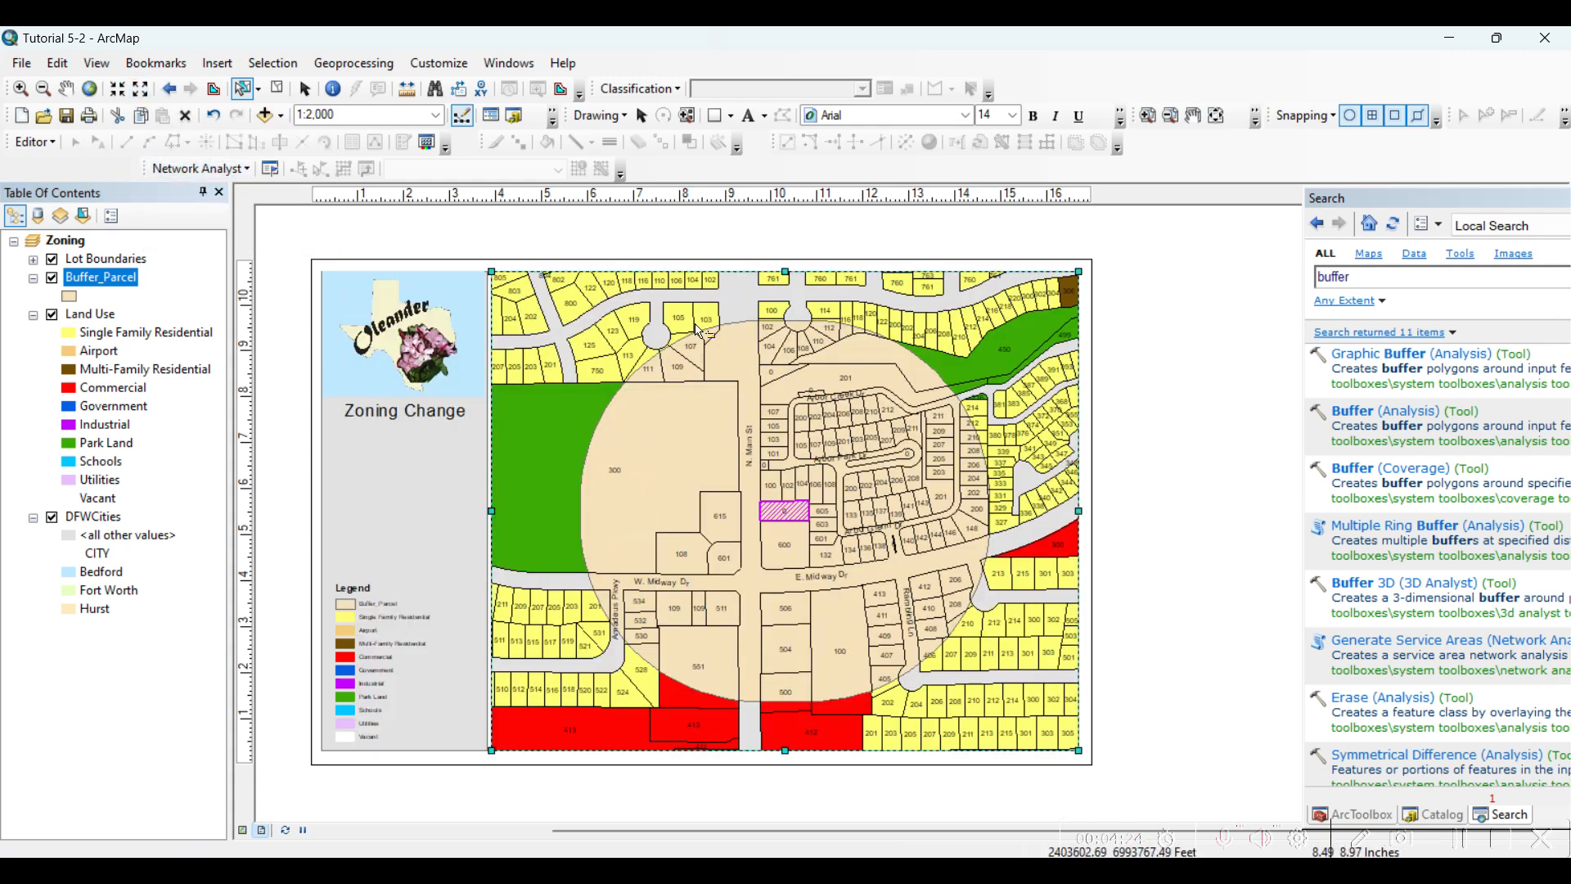
left_click(407, 89)
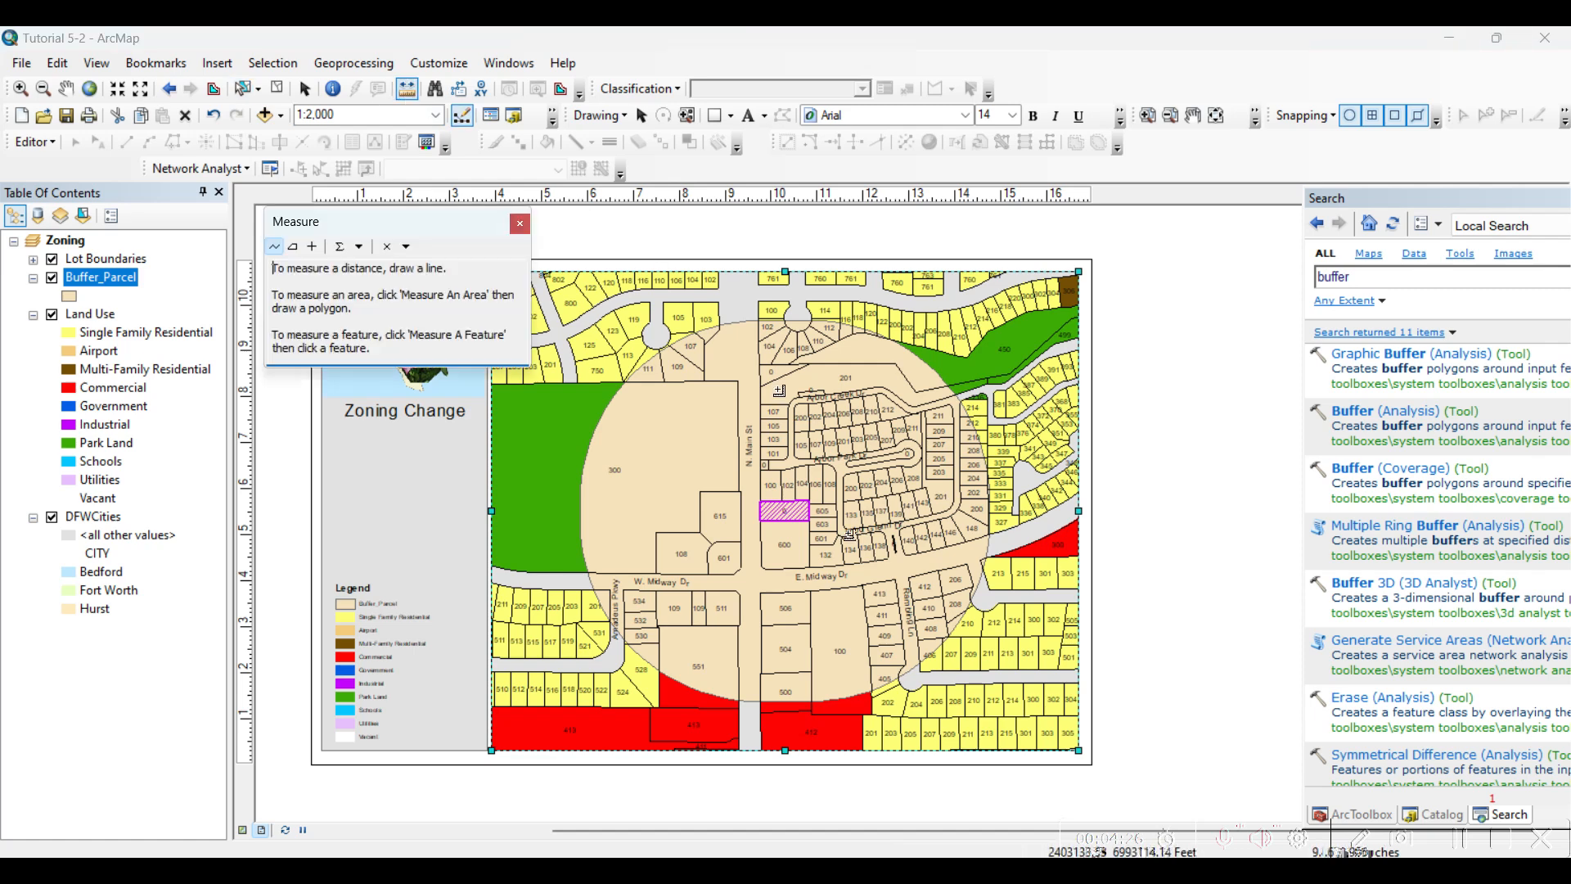
left_click(783, 502)
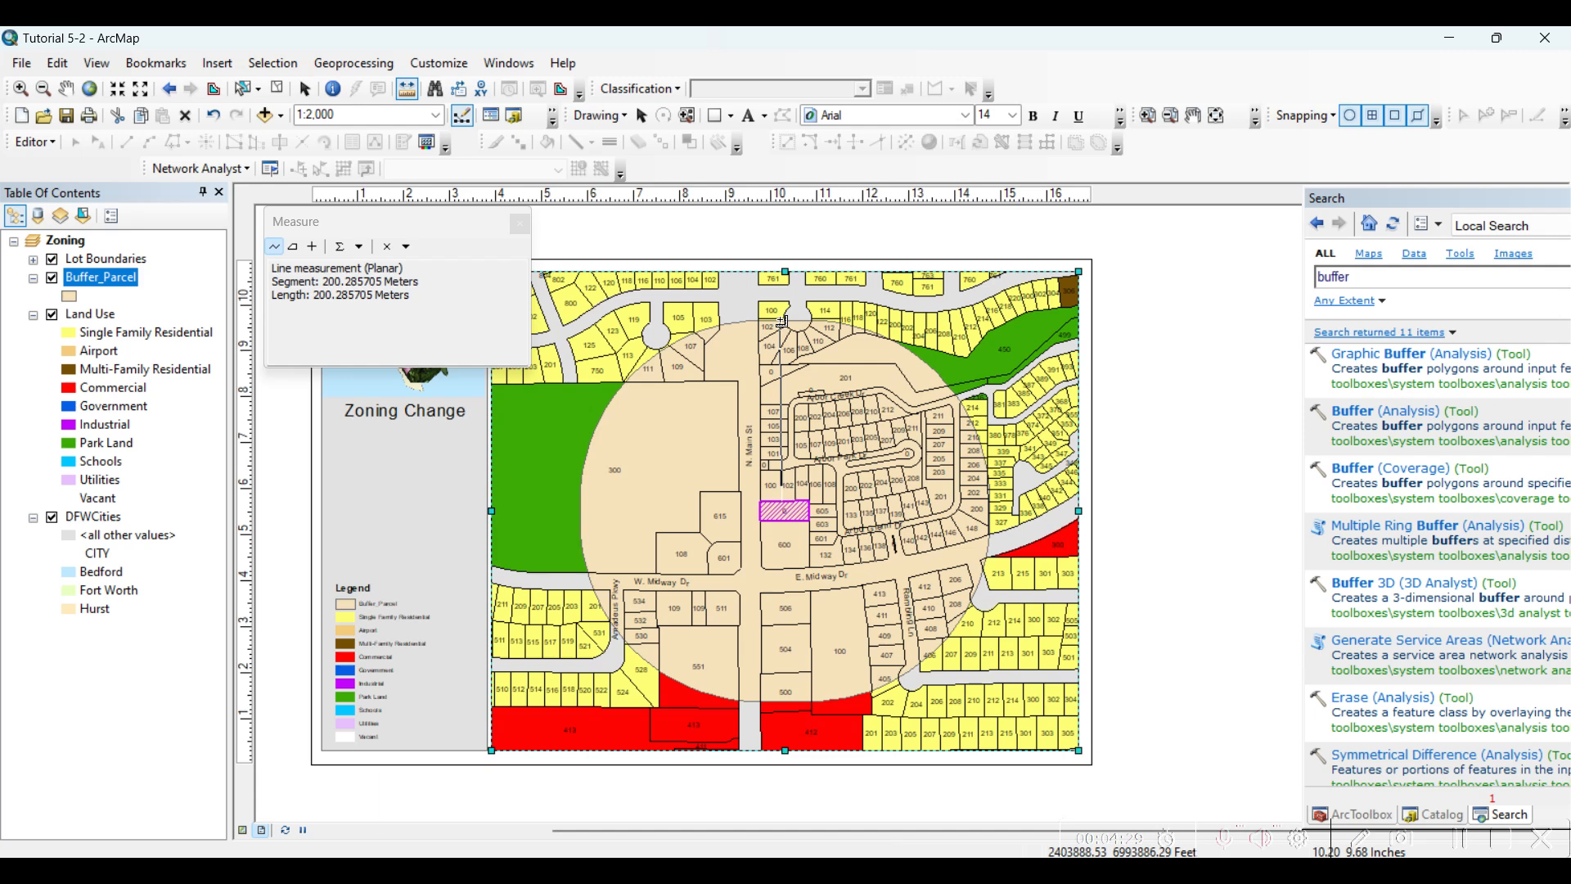
left_click(786, 323)
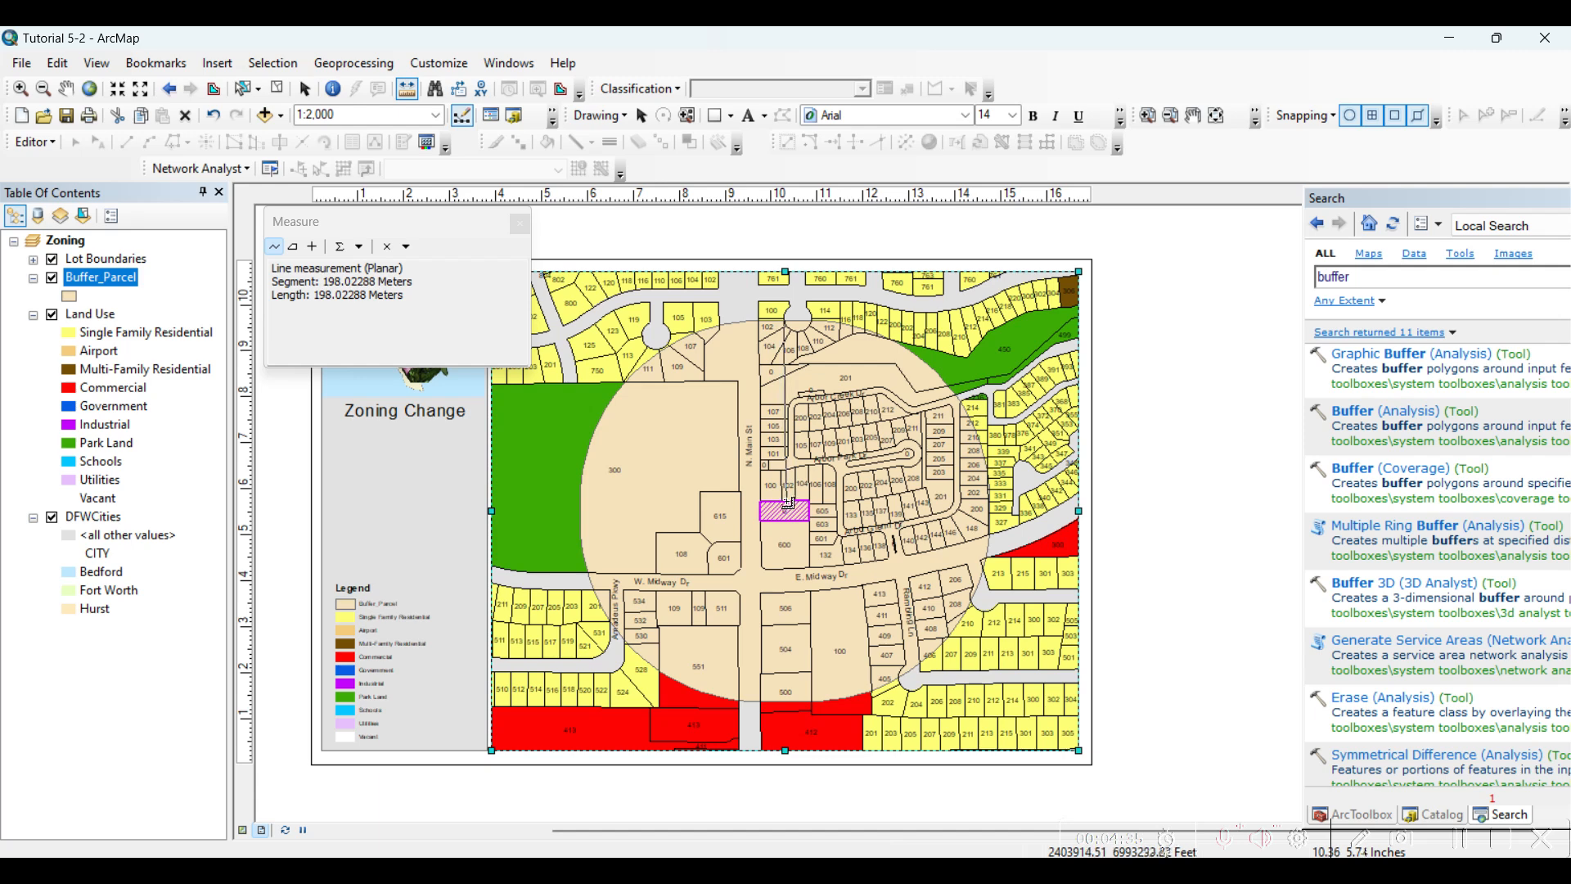
double_click(787, 501)
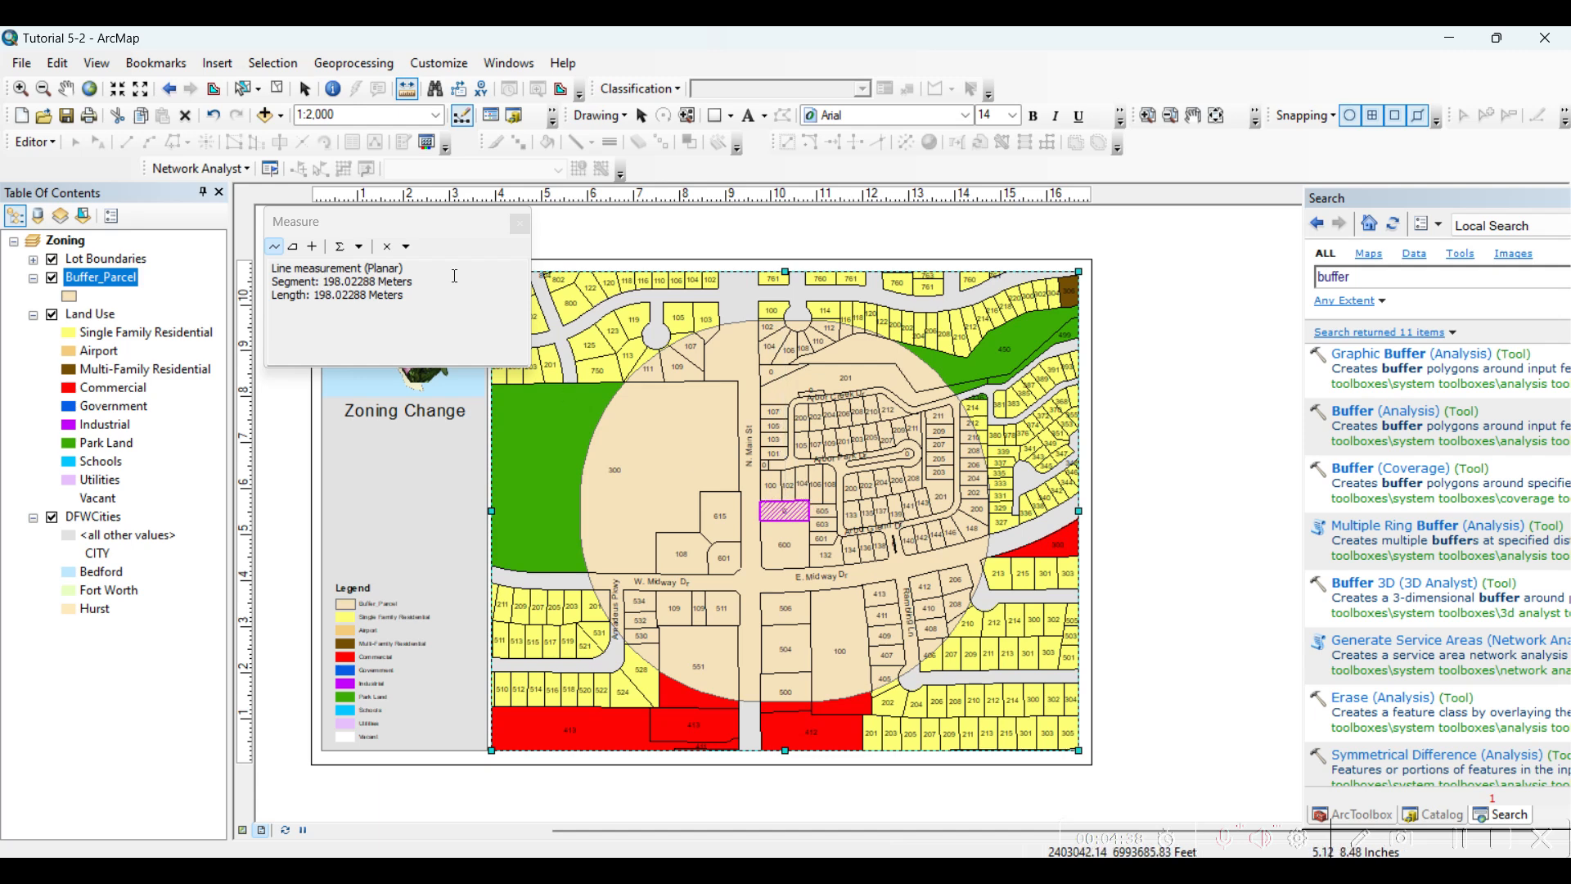
left_click(520, 223)
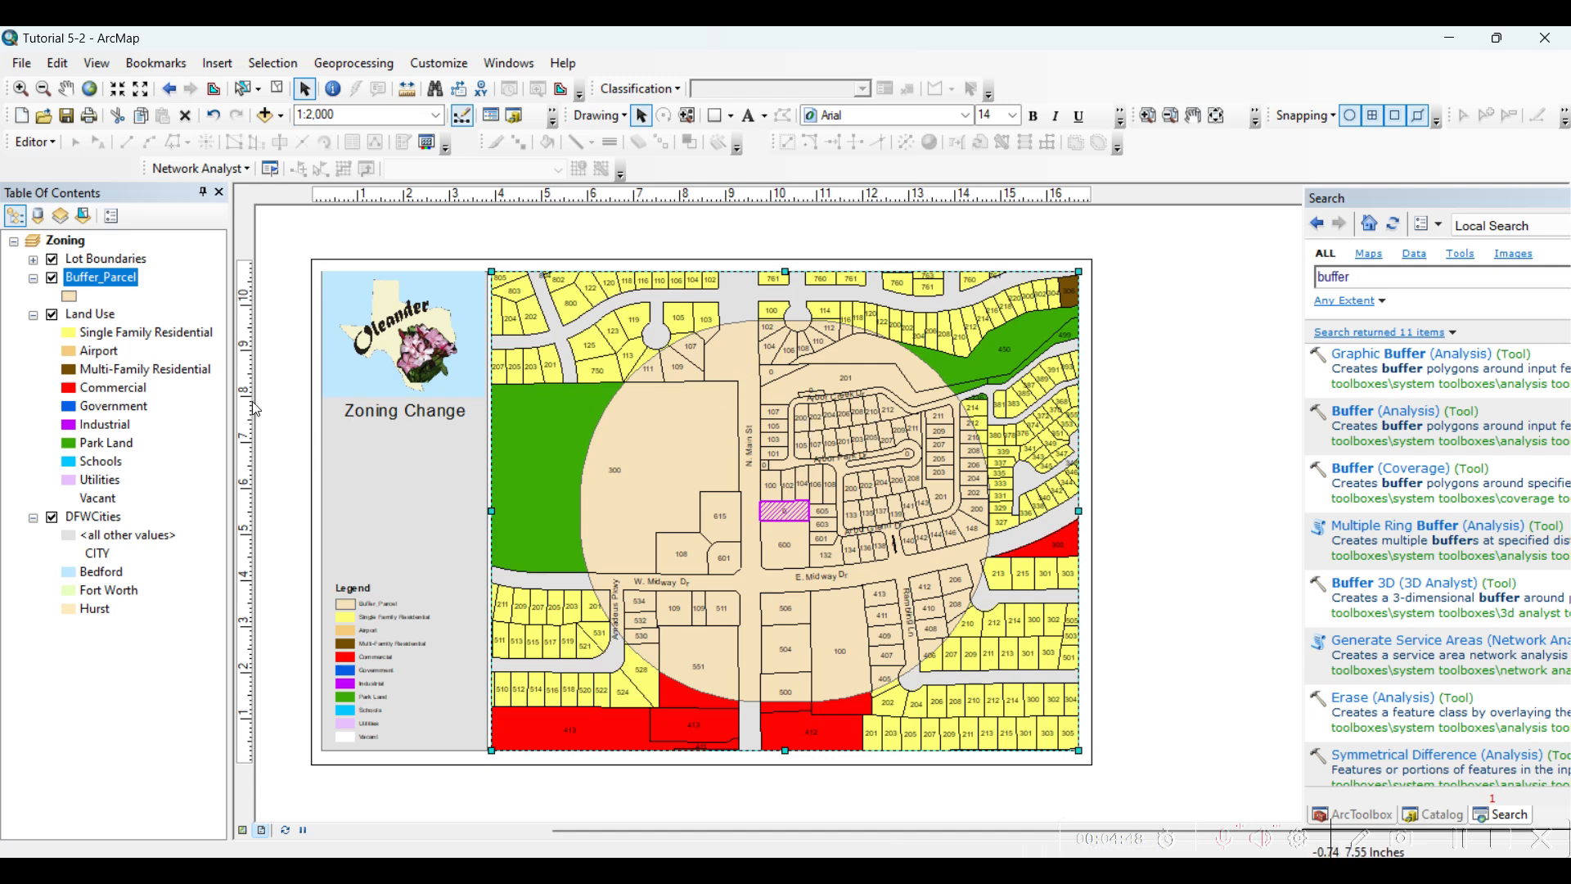
Set the Buffer_Parcel layer's display transparency to 60%
right_click(84, 280)
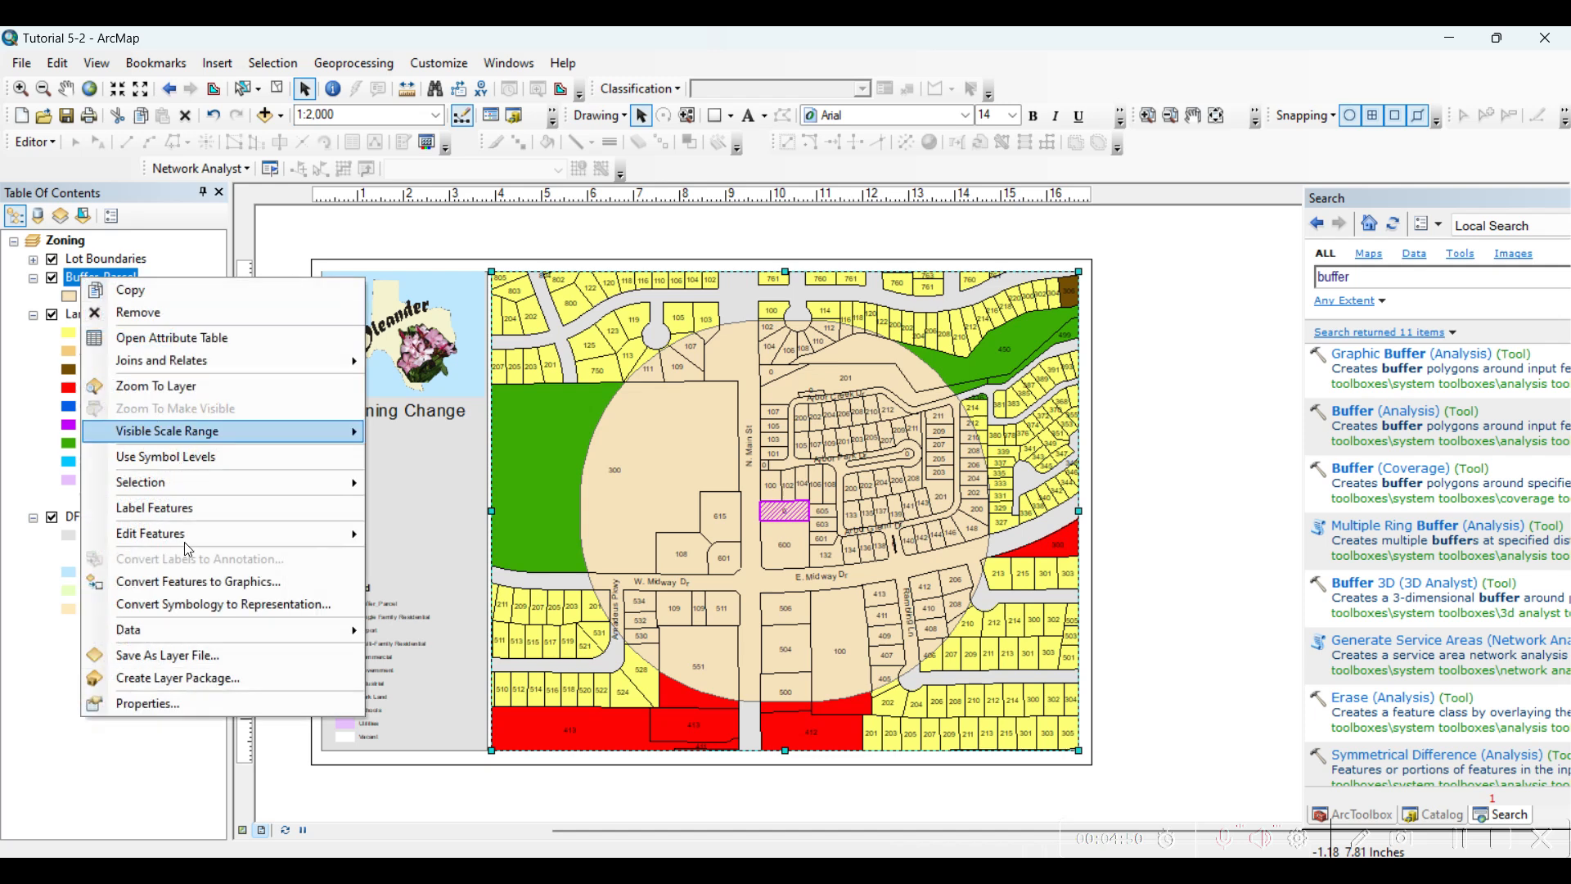
left_click(182, 691)
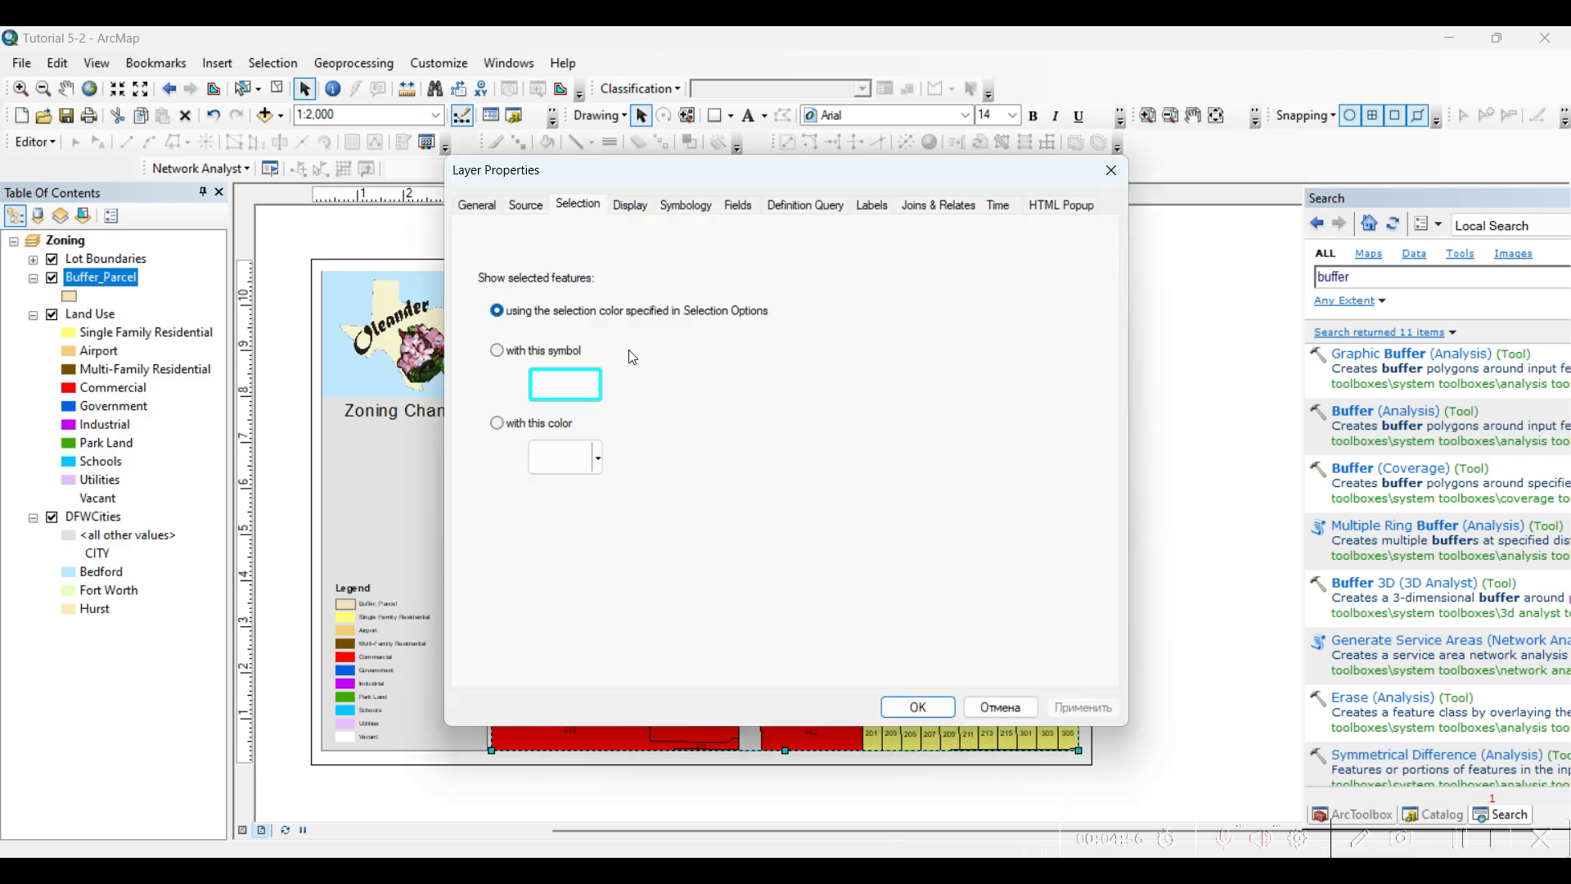
left_click(647, 205)
left_click_drag(646, 184, 794, 175)
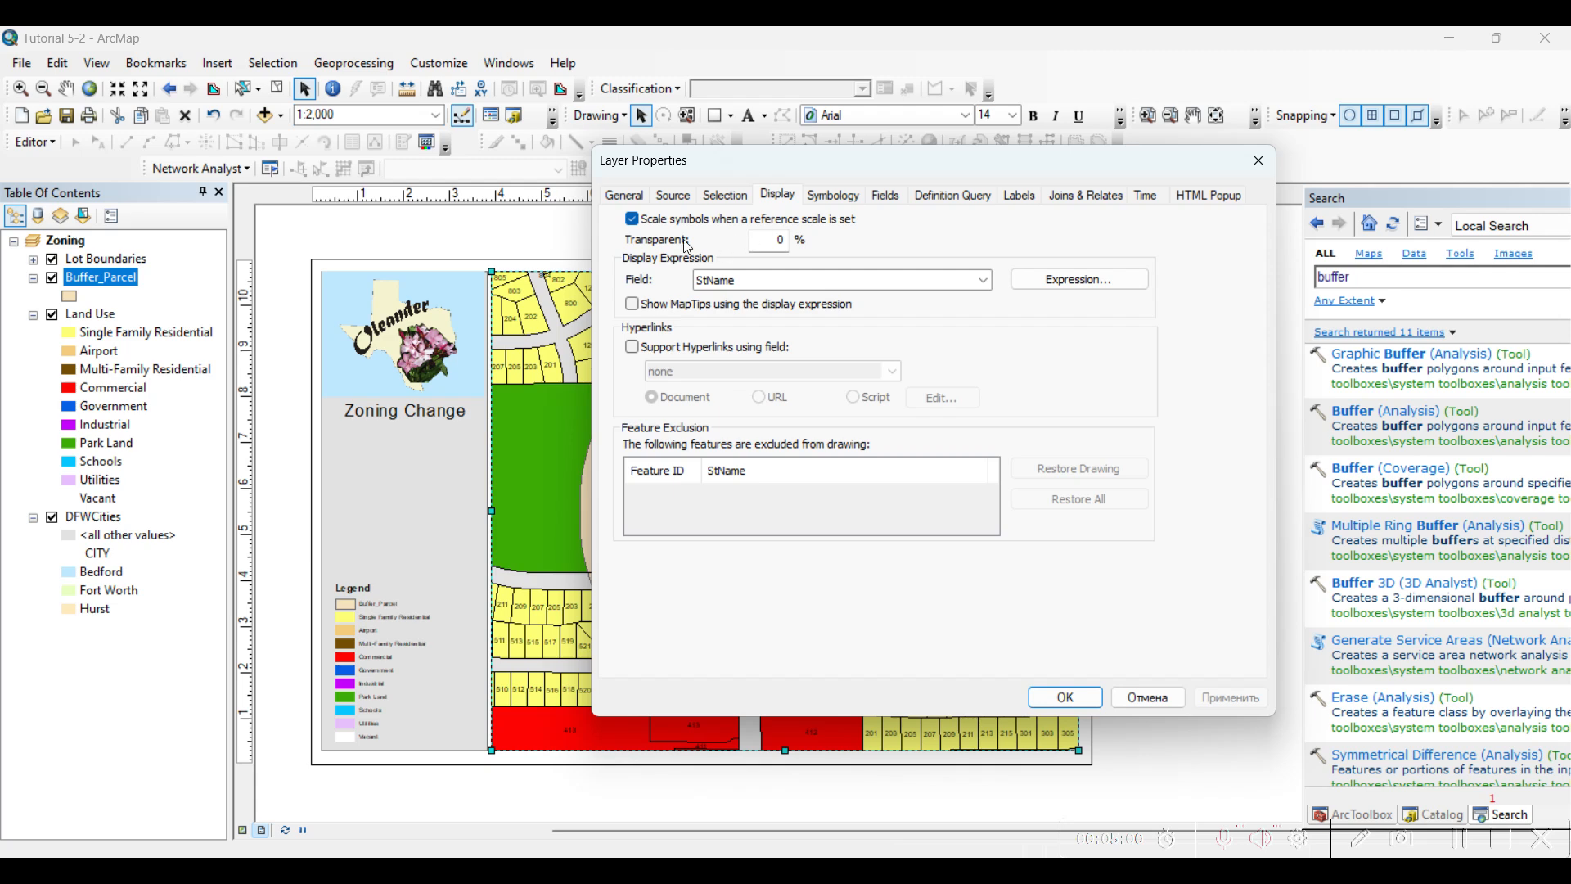
double_click(780, 239)
type("60")
left_click(1053, 706)
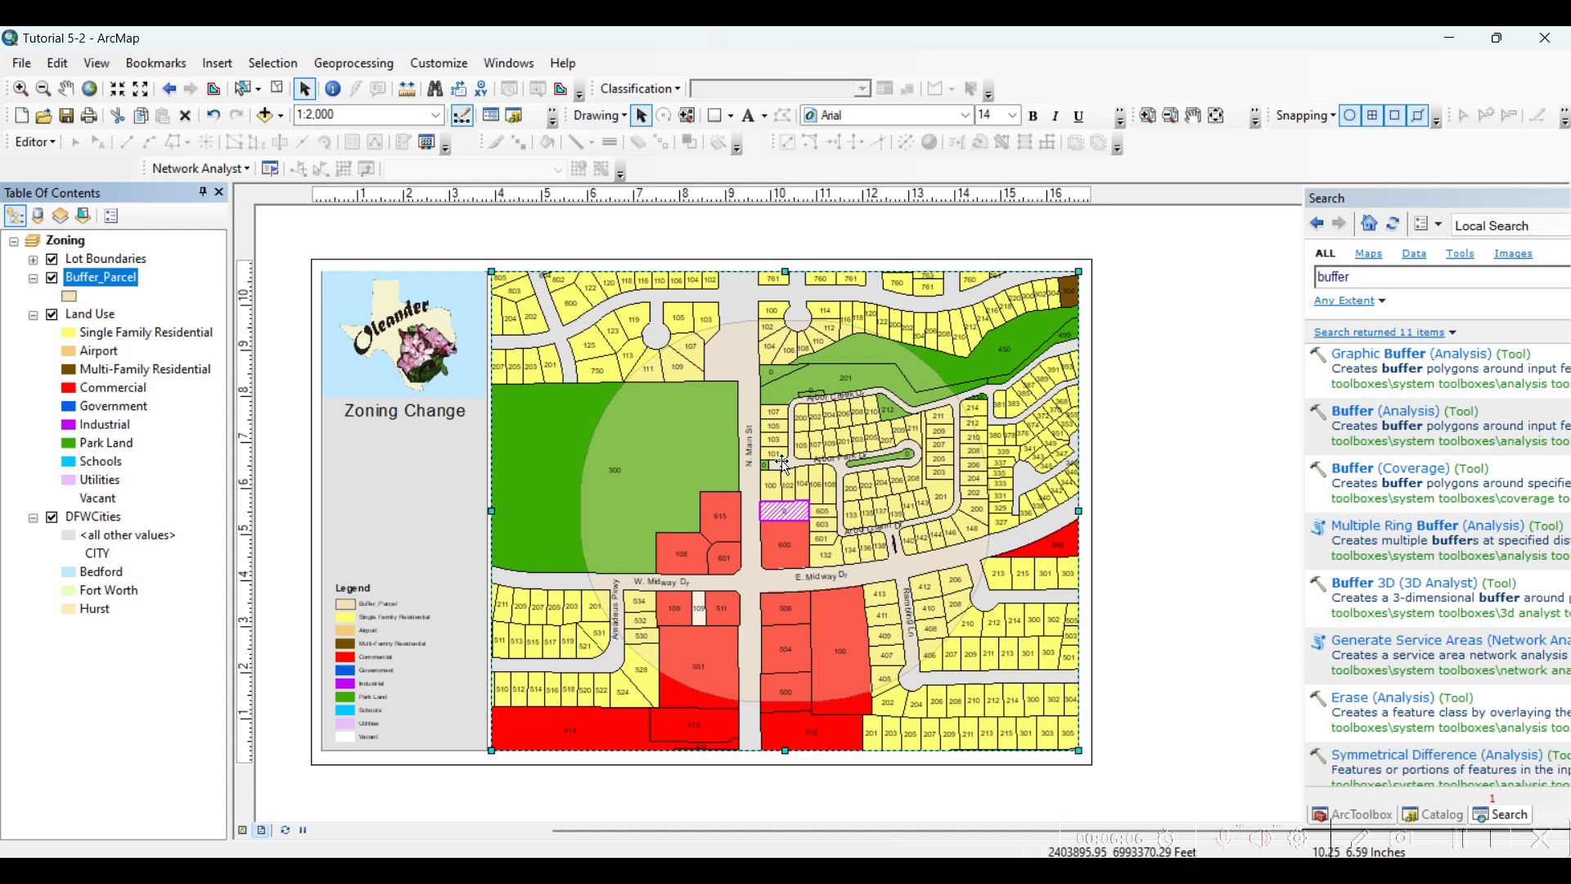
Set up Select By Location to select features from Land Use, with Buffer_Parcel as the source layer
left_click(270, 65)
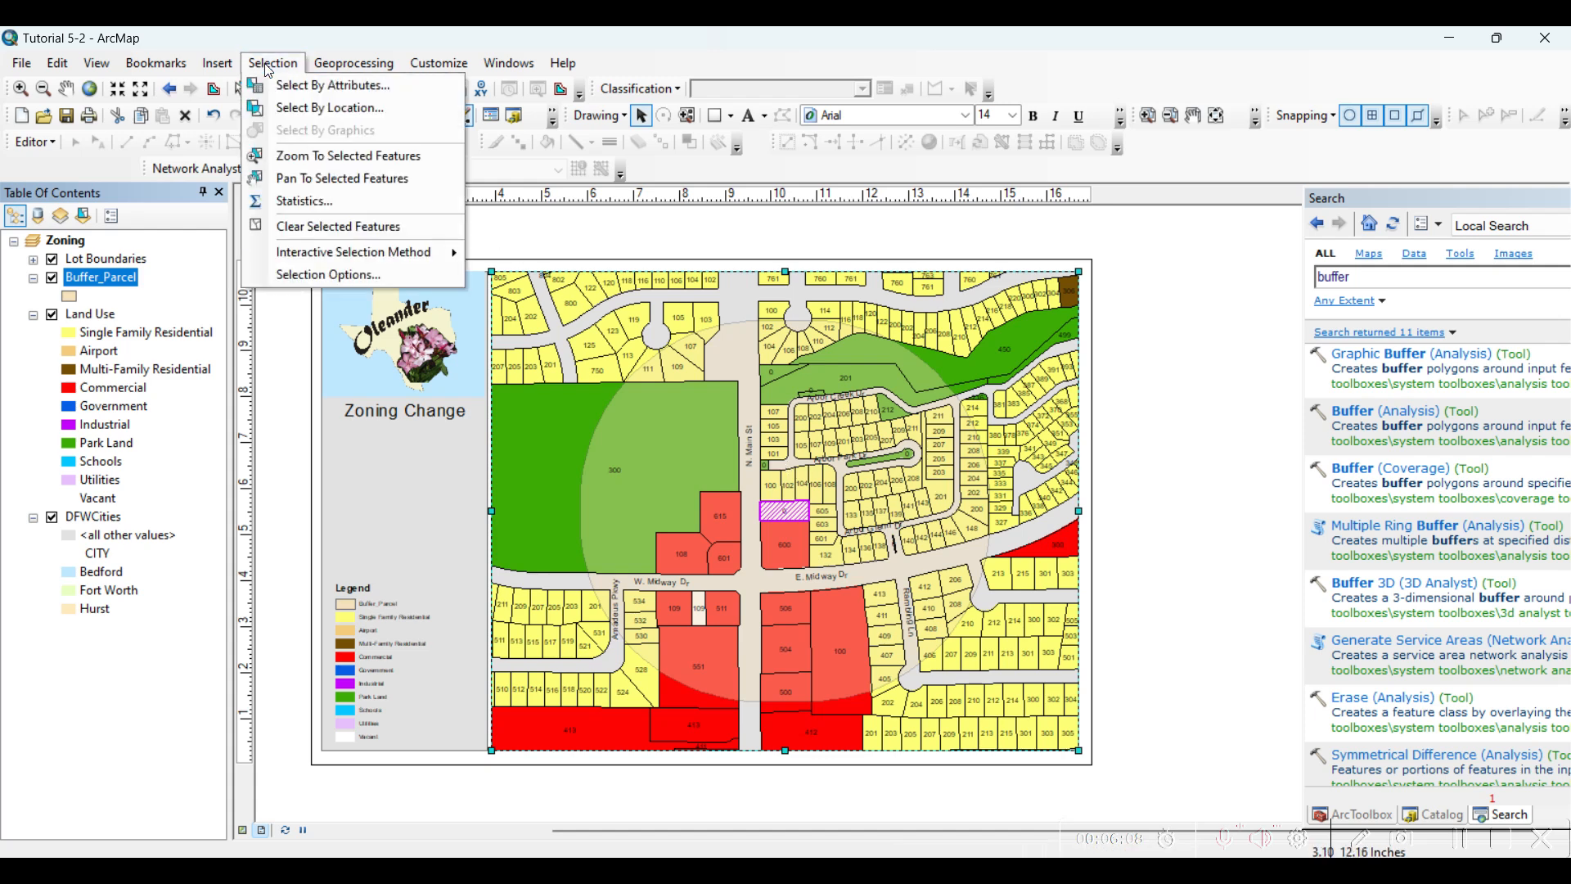
left_click(323, 121)
left_click_drag(219, 67, 1285, 166)
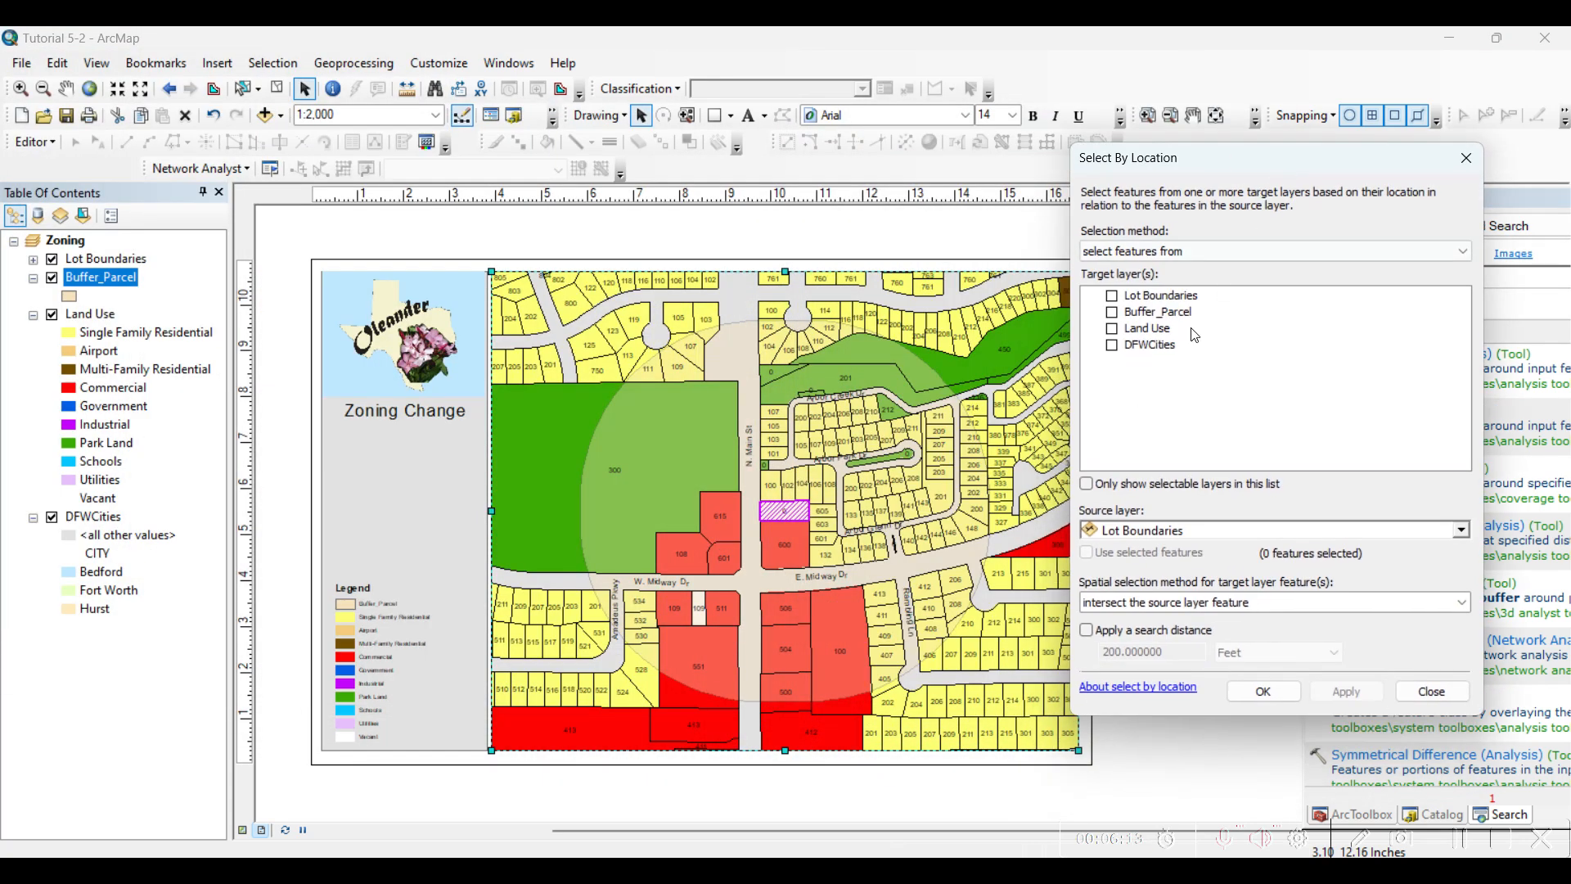
left_click(1112, 329)
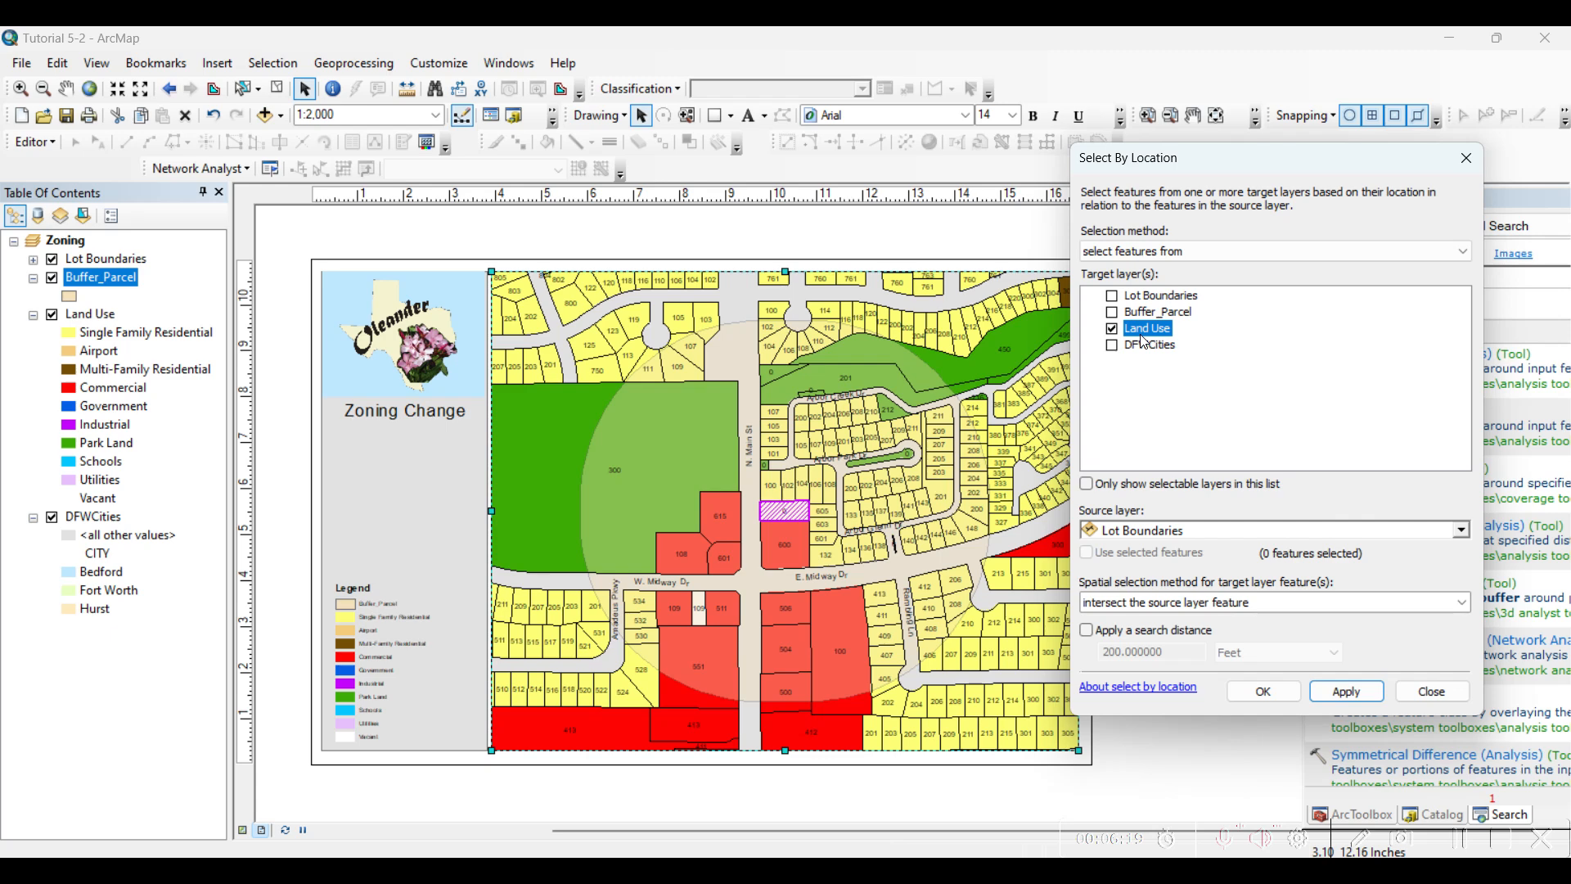
left_click(1461, 531)
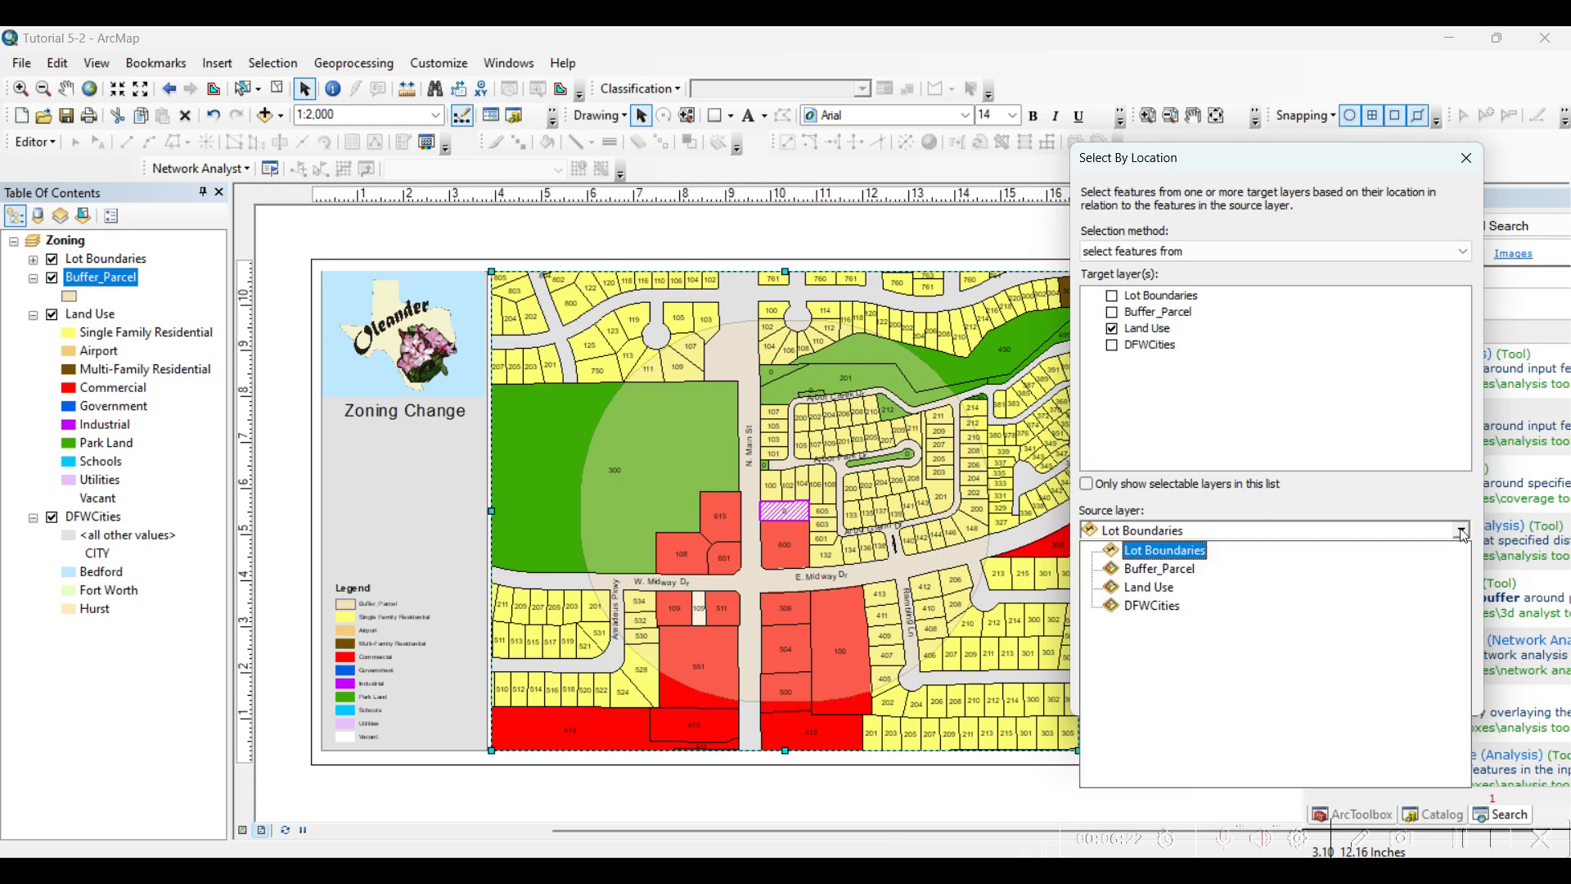
left_click(1196, 572)
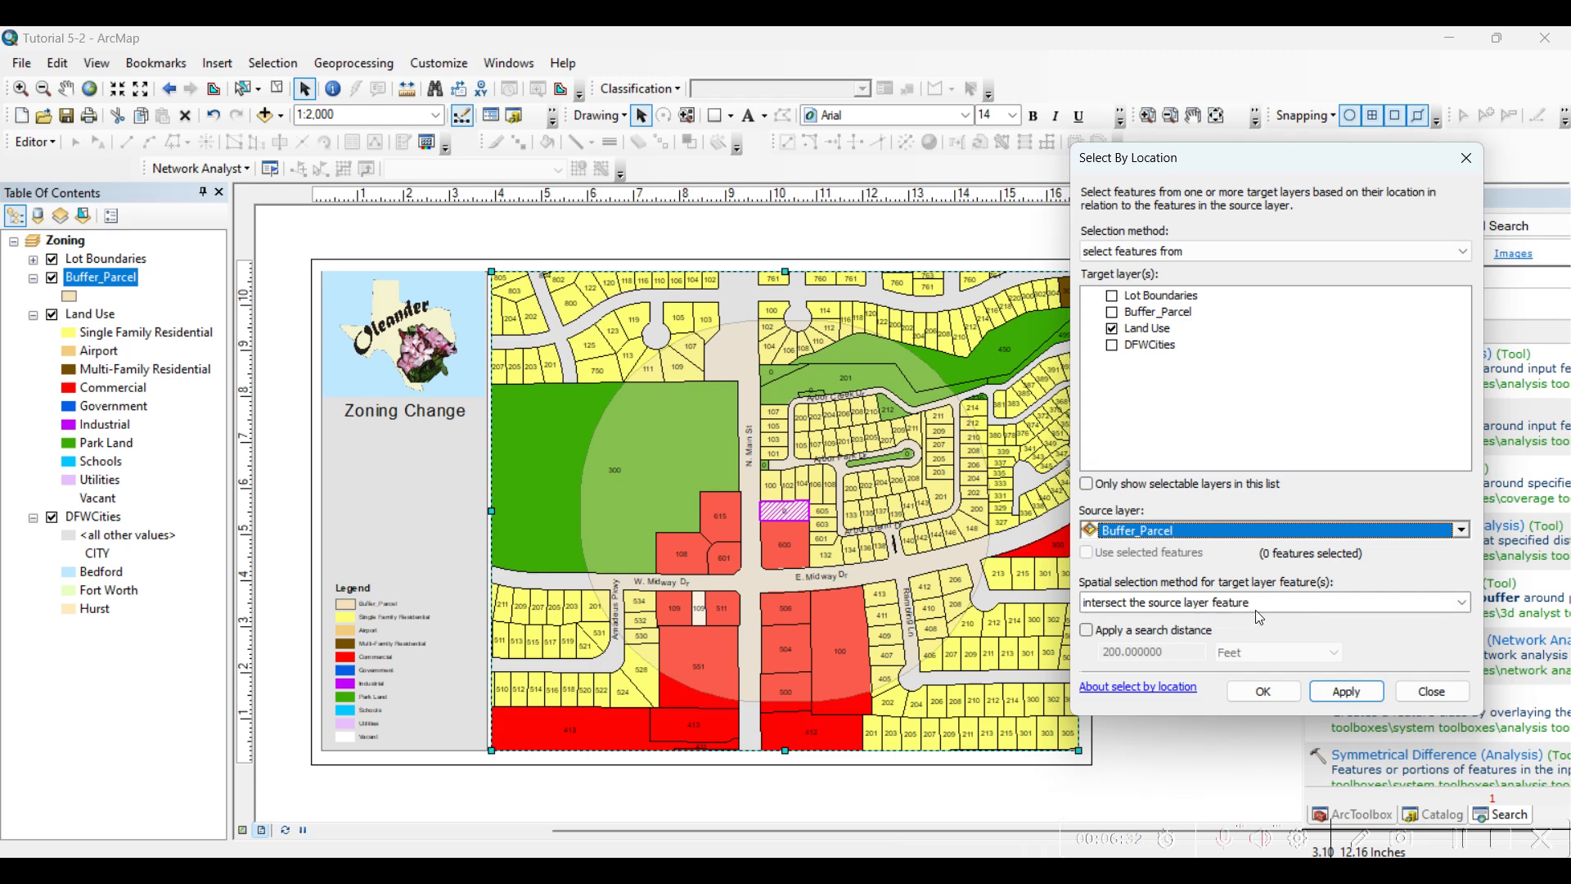
Select the Land Use parcels using the "intersect the source layer feature" spatial selection method
left_click(1276, 604)
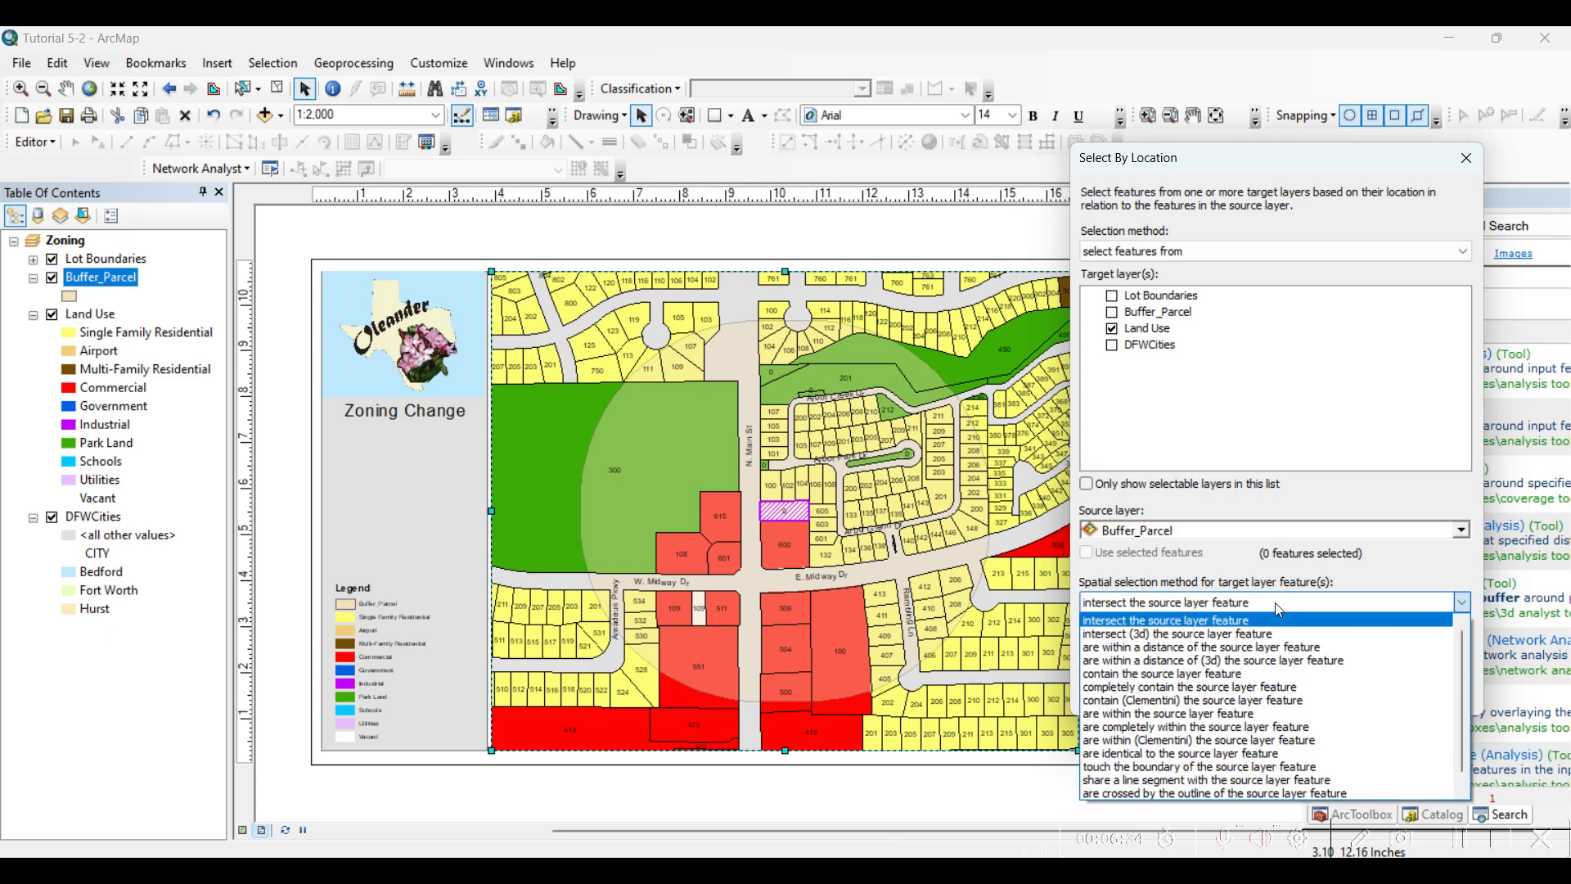
scroll(1276, 610, "down", 1)
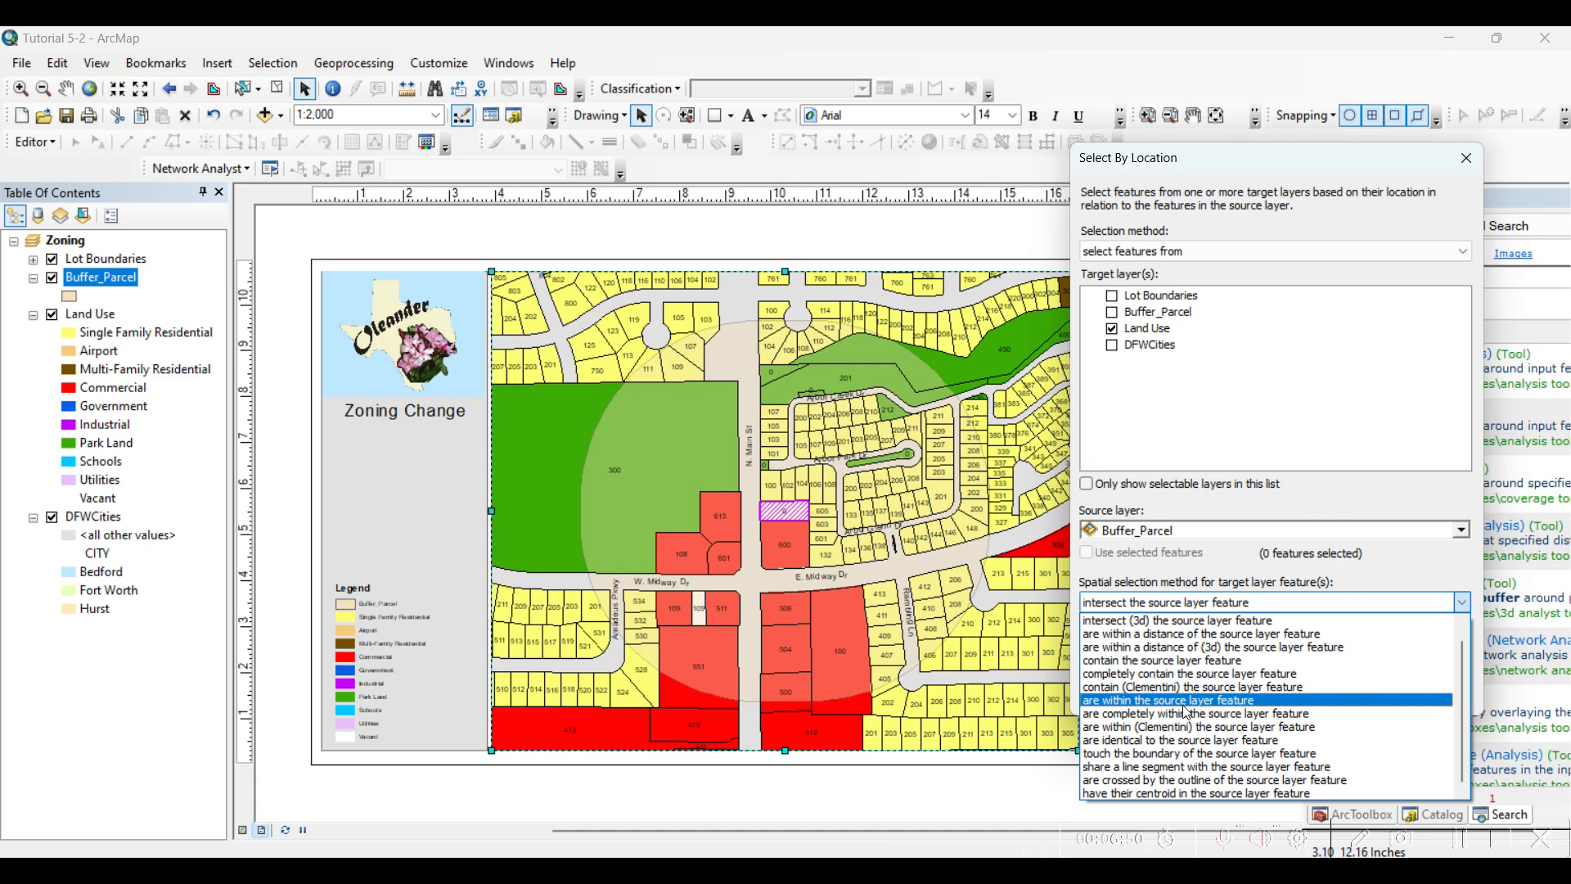
scroll(1178, 700, "up", 1)
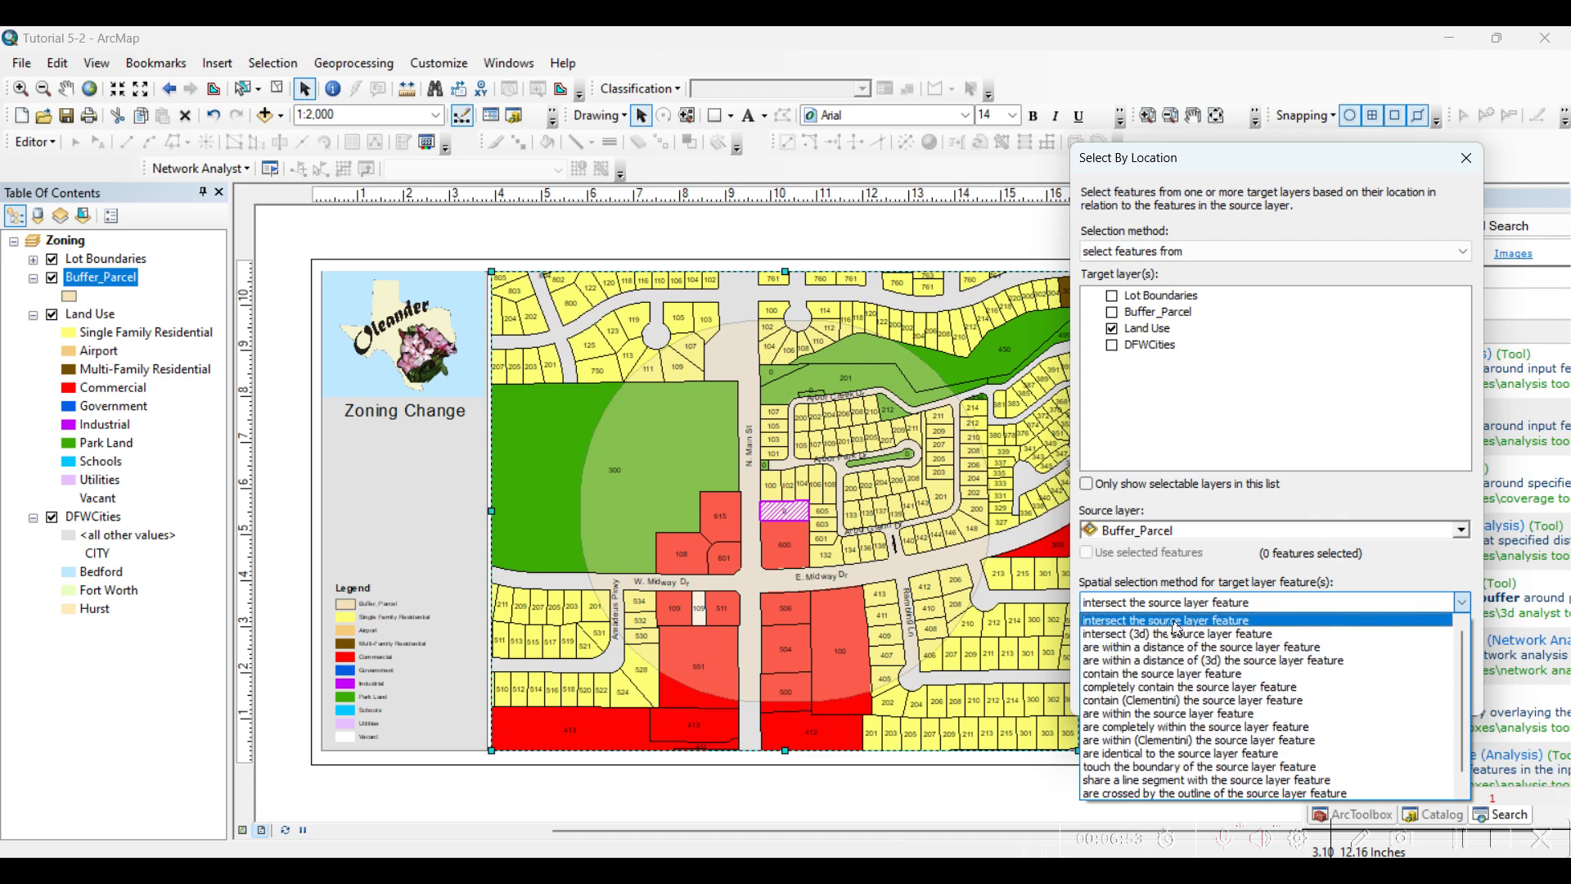
left_click(1169, 622)
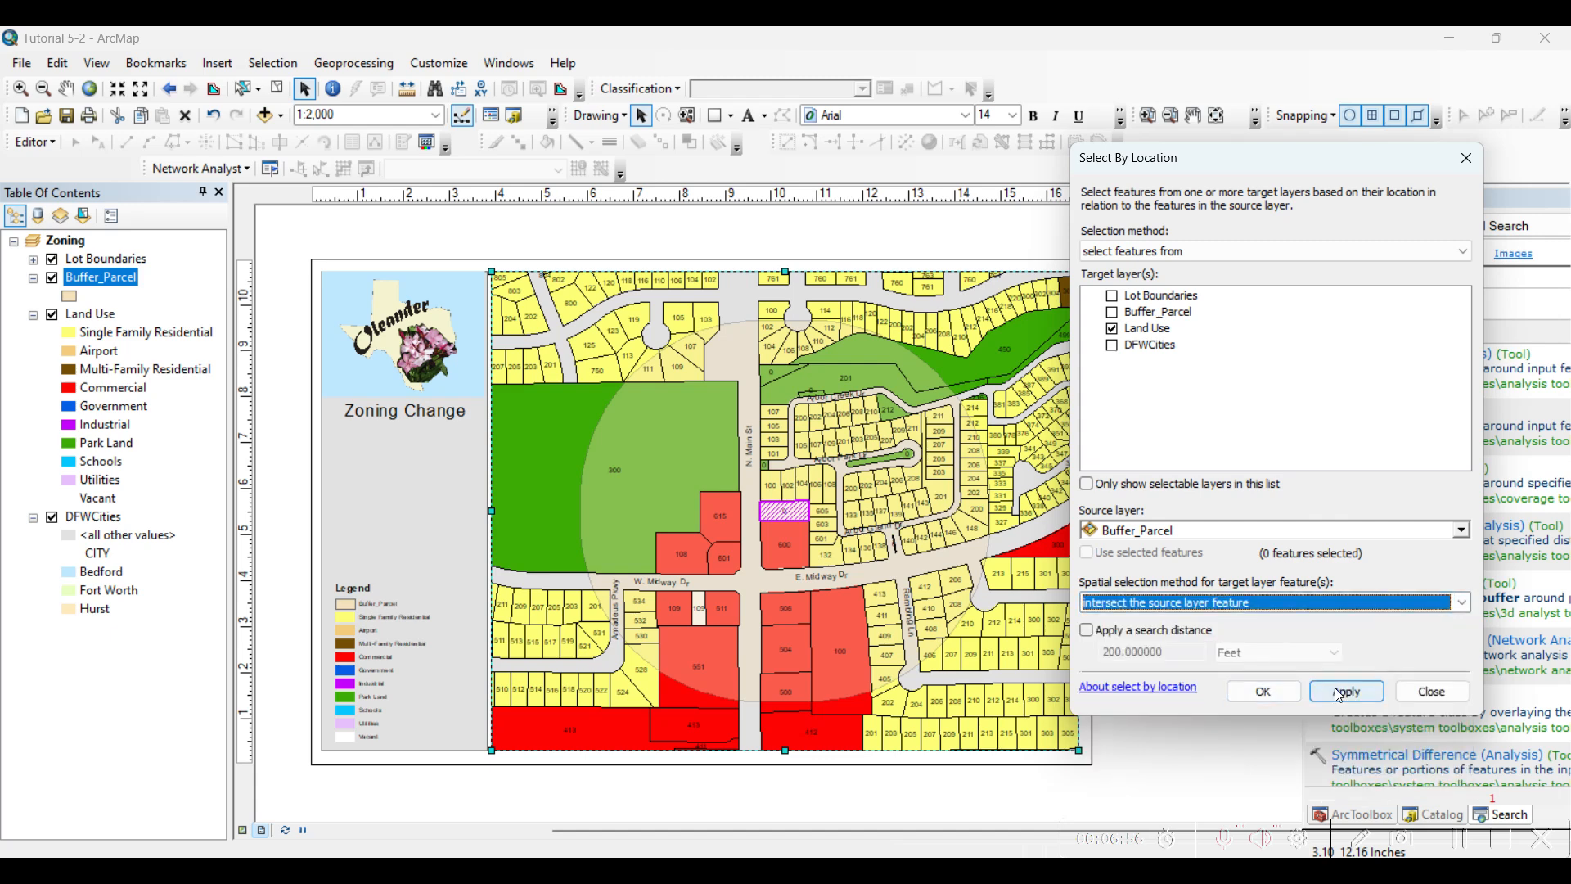
left_click(1265, 692)
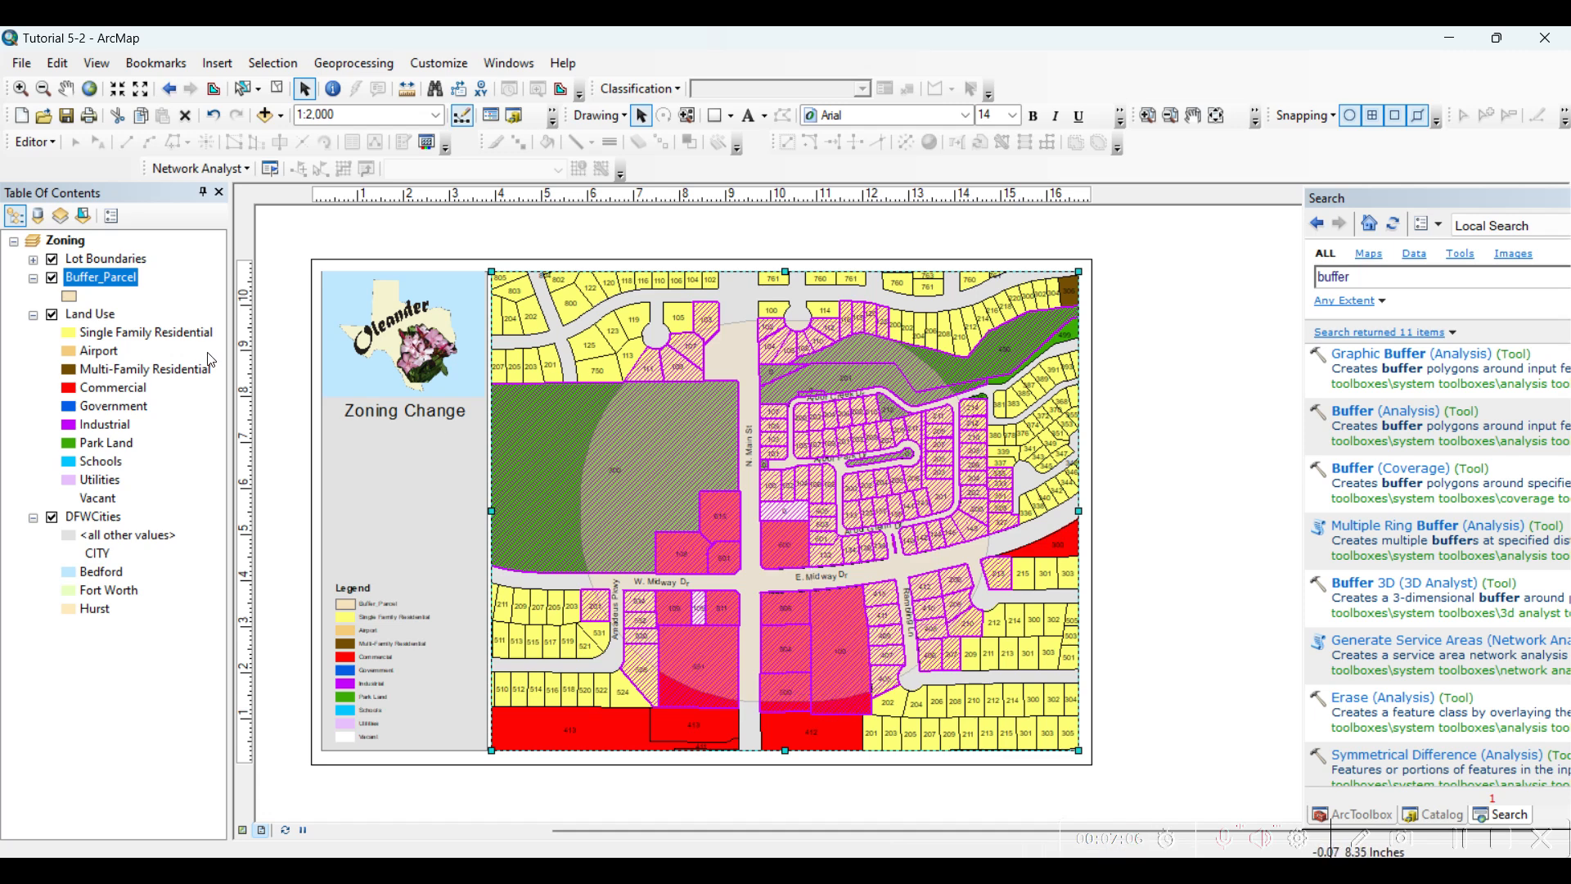
Open the Land Use attribute table, show only its selected records, and review the property addresses
left_click(101, 330)
right_click(97, 314)
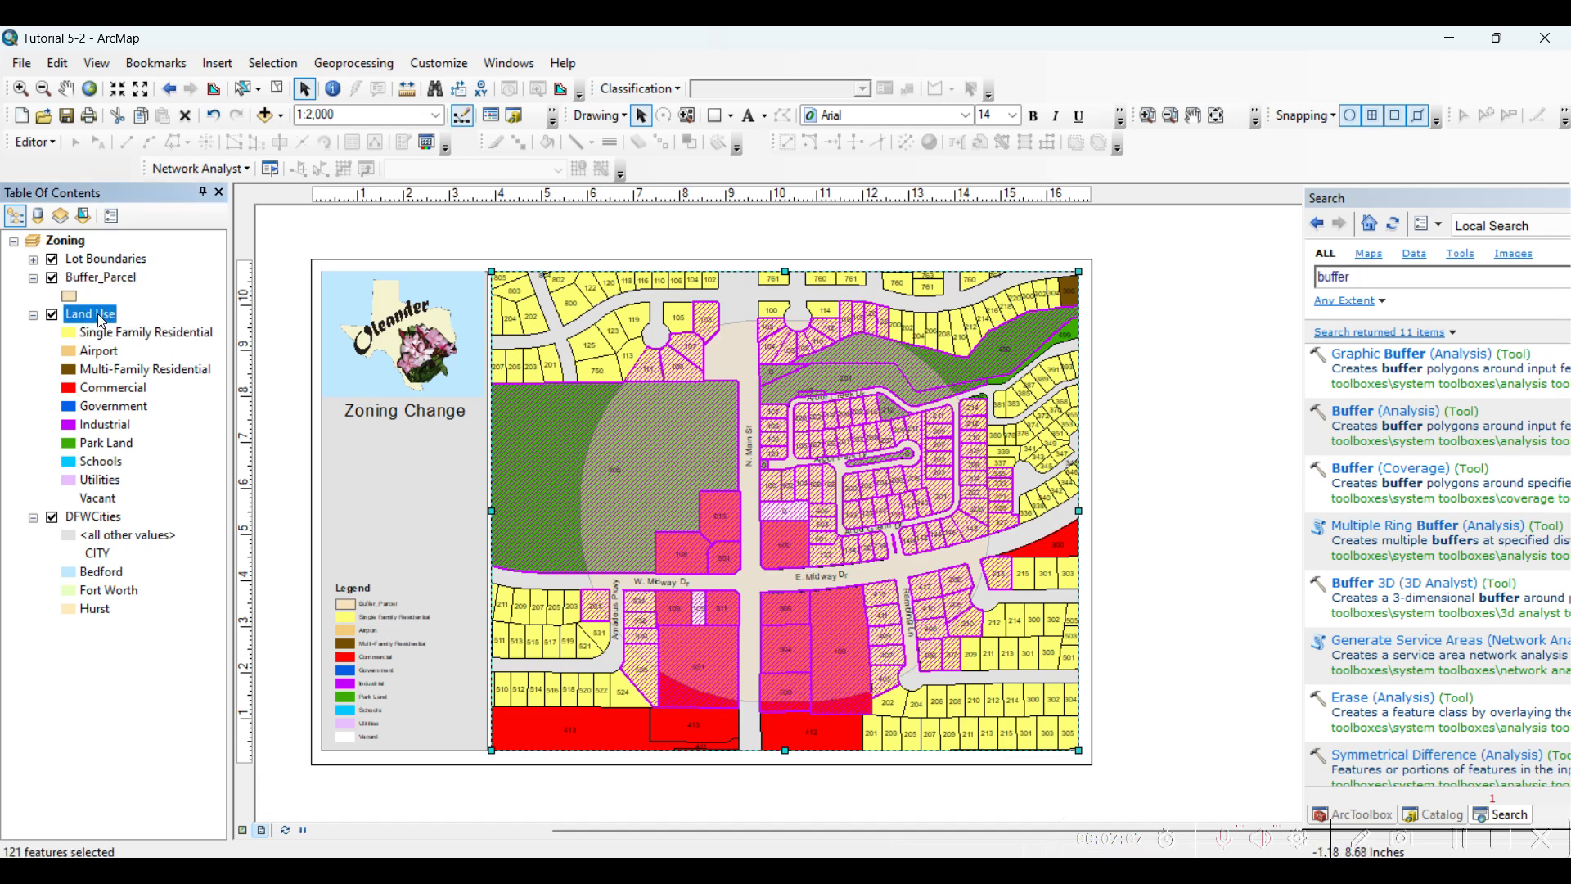
left_click(190, 373)
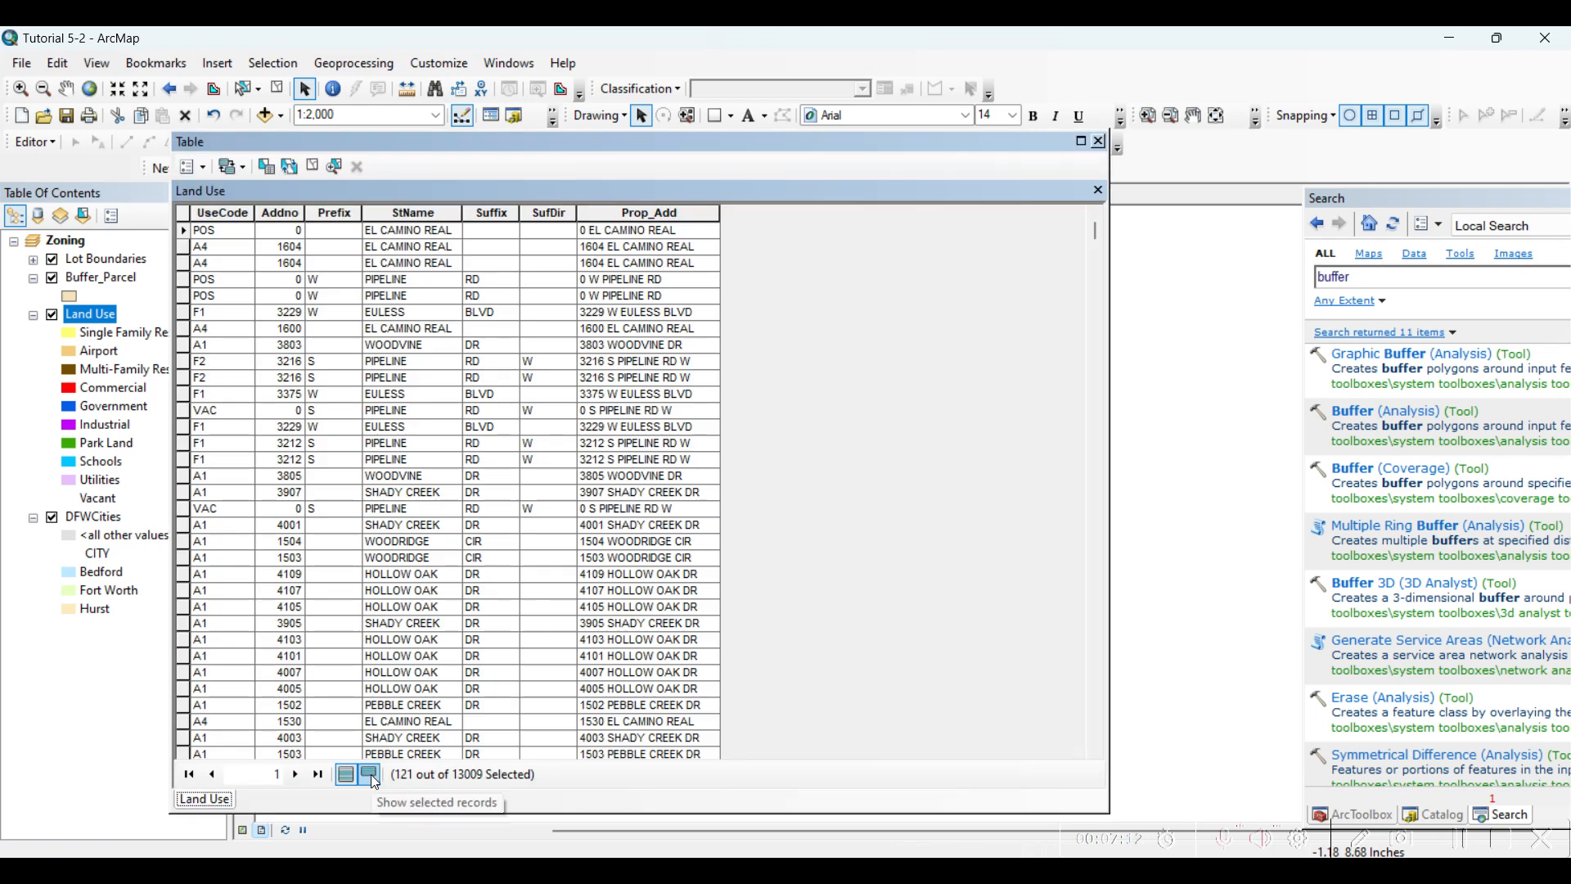
left_click(371, 774)
scroll(614, 597, "down", 20)
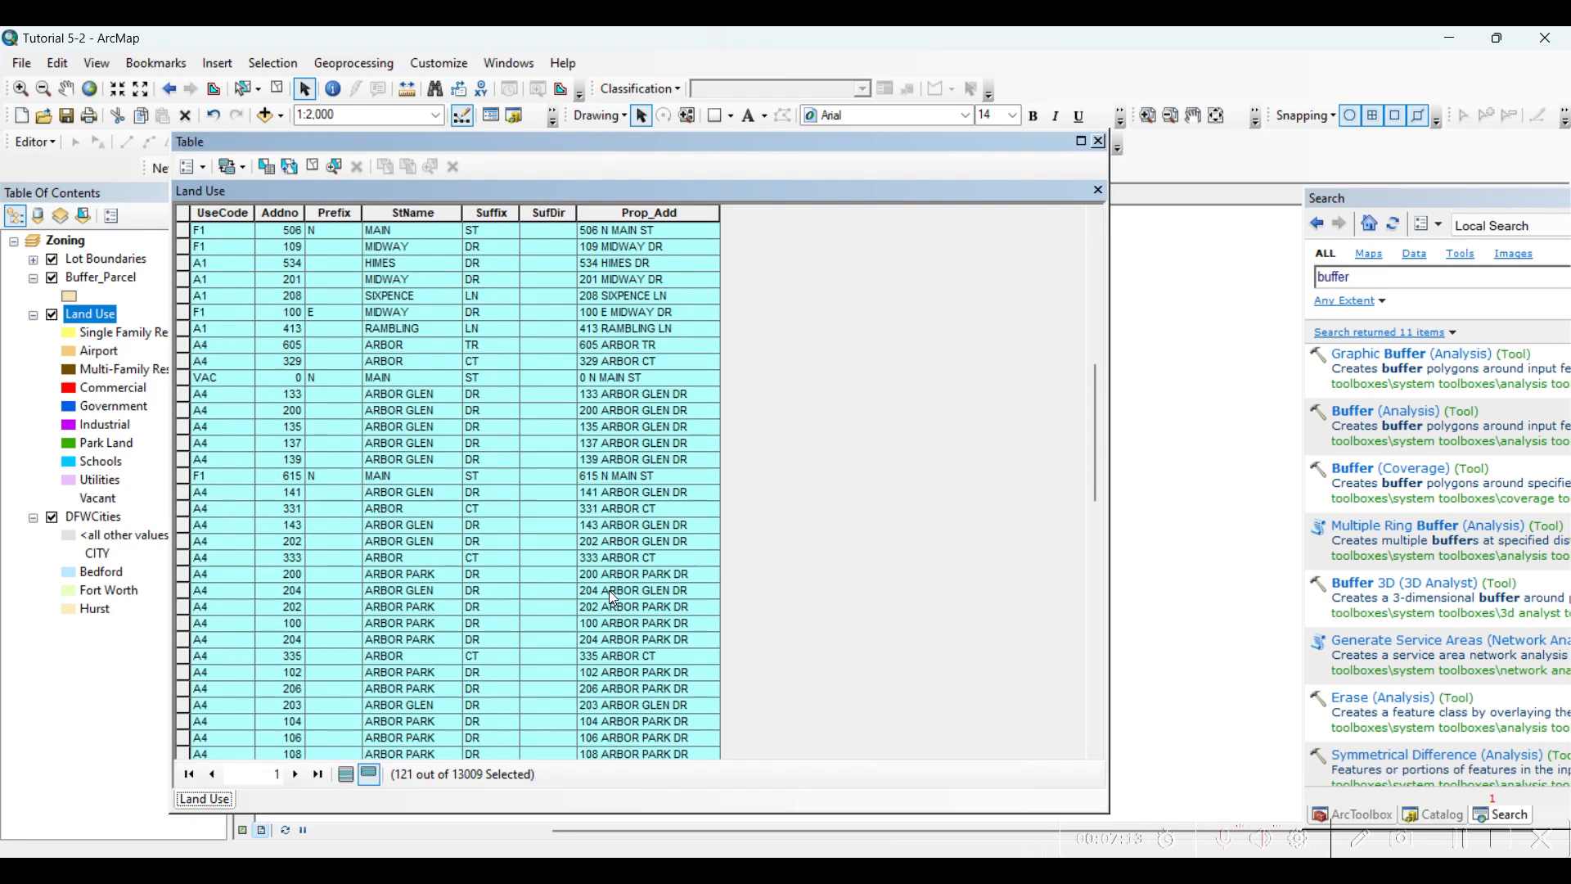
scroll(614, 597, "up", 20)
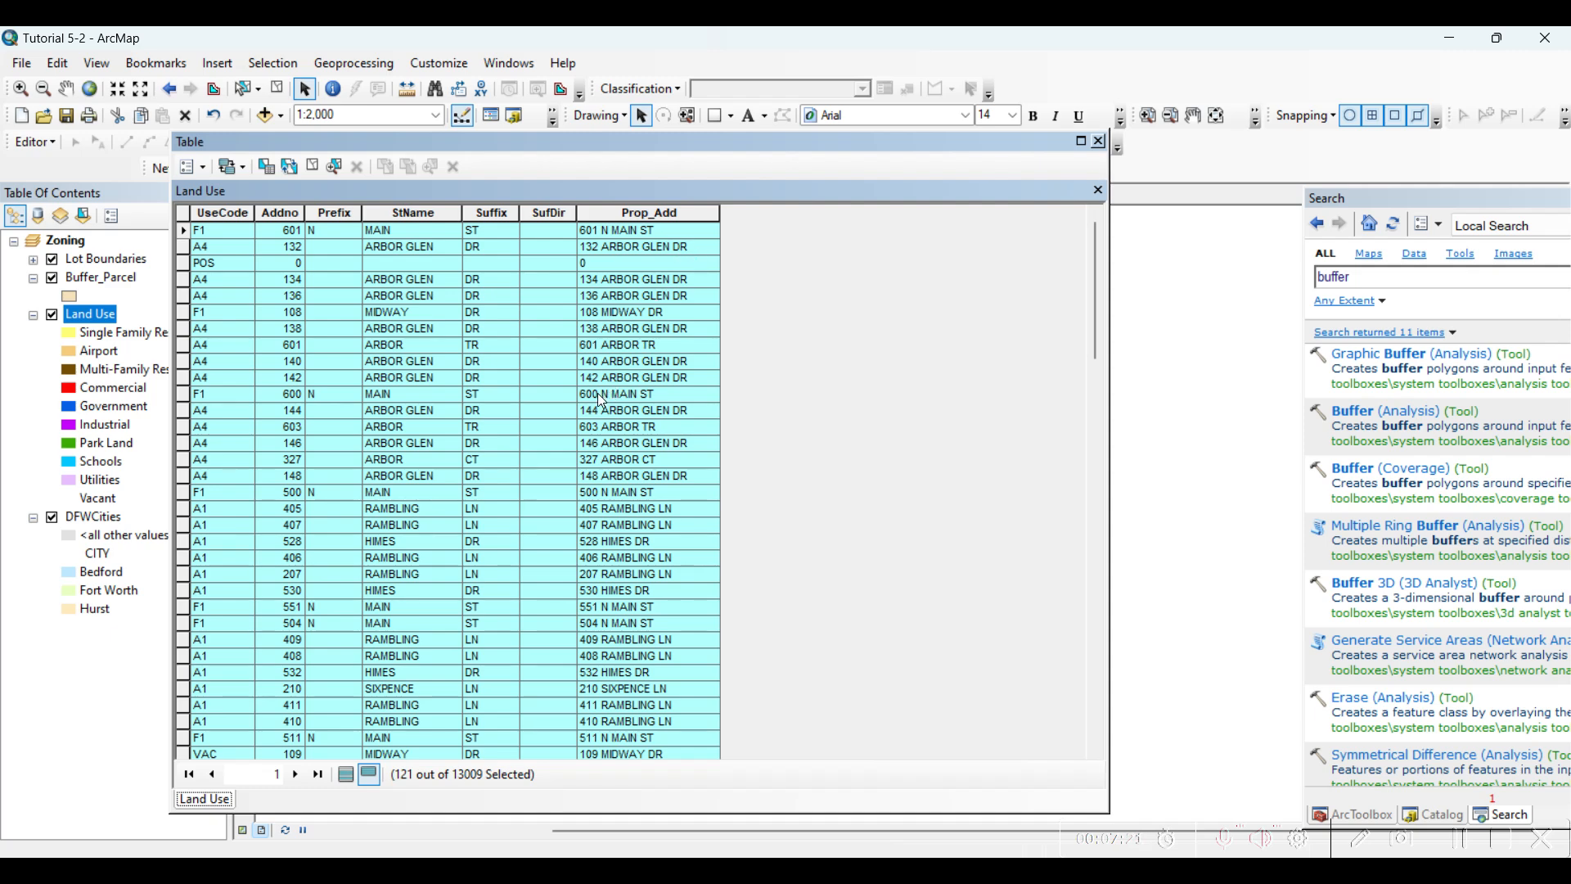
left_click(206, 173)
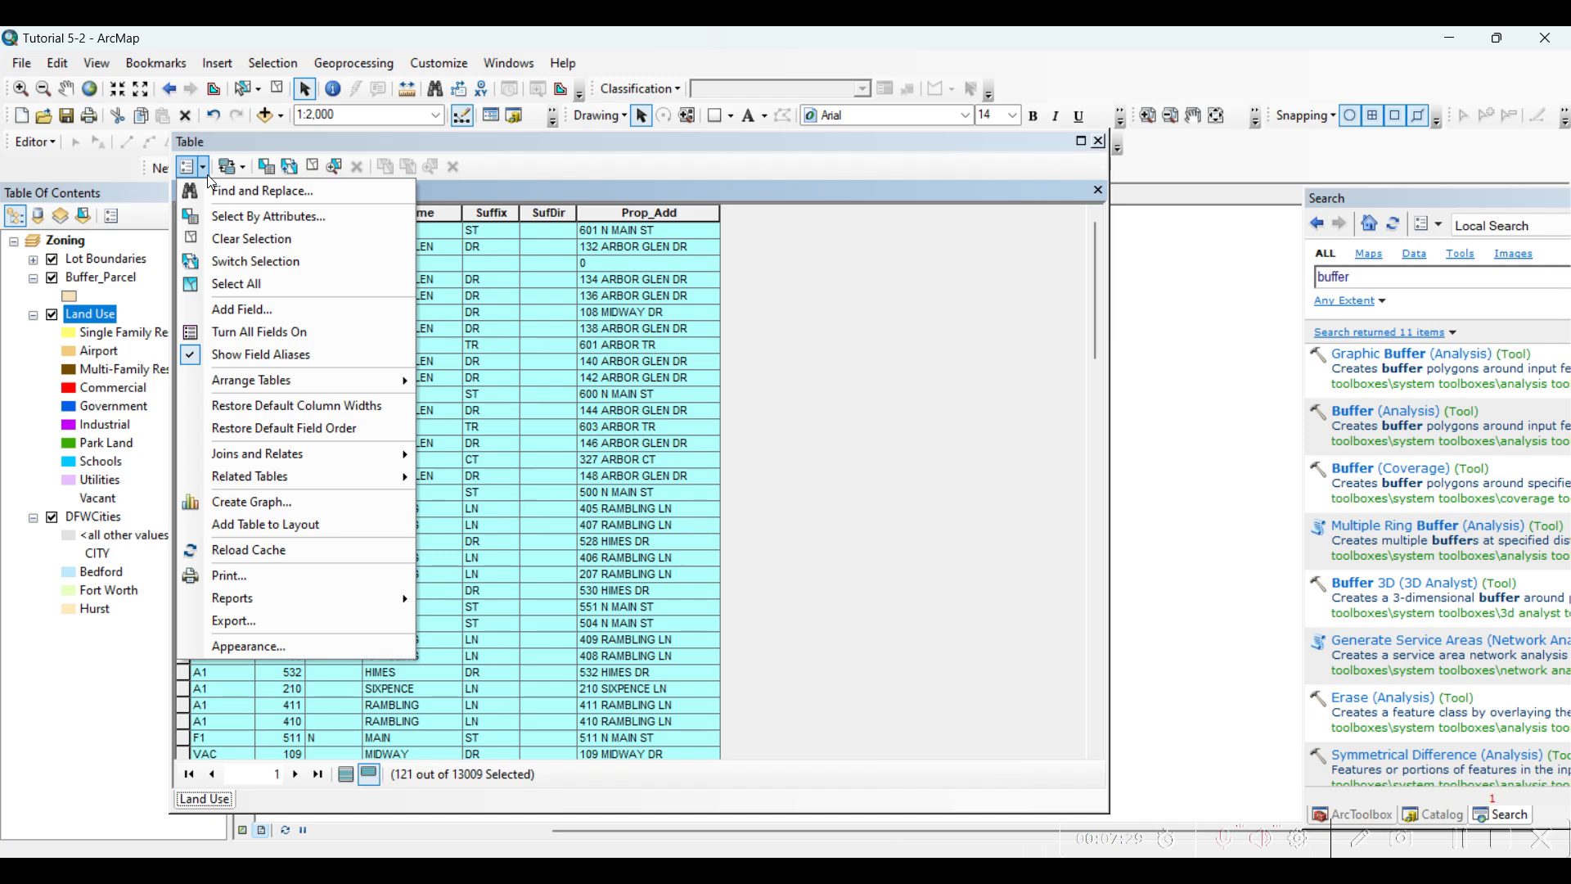
left_click(289, 574)
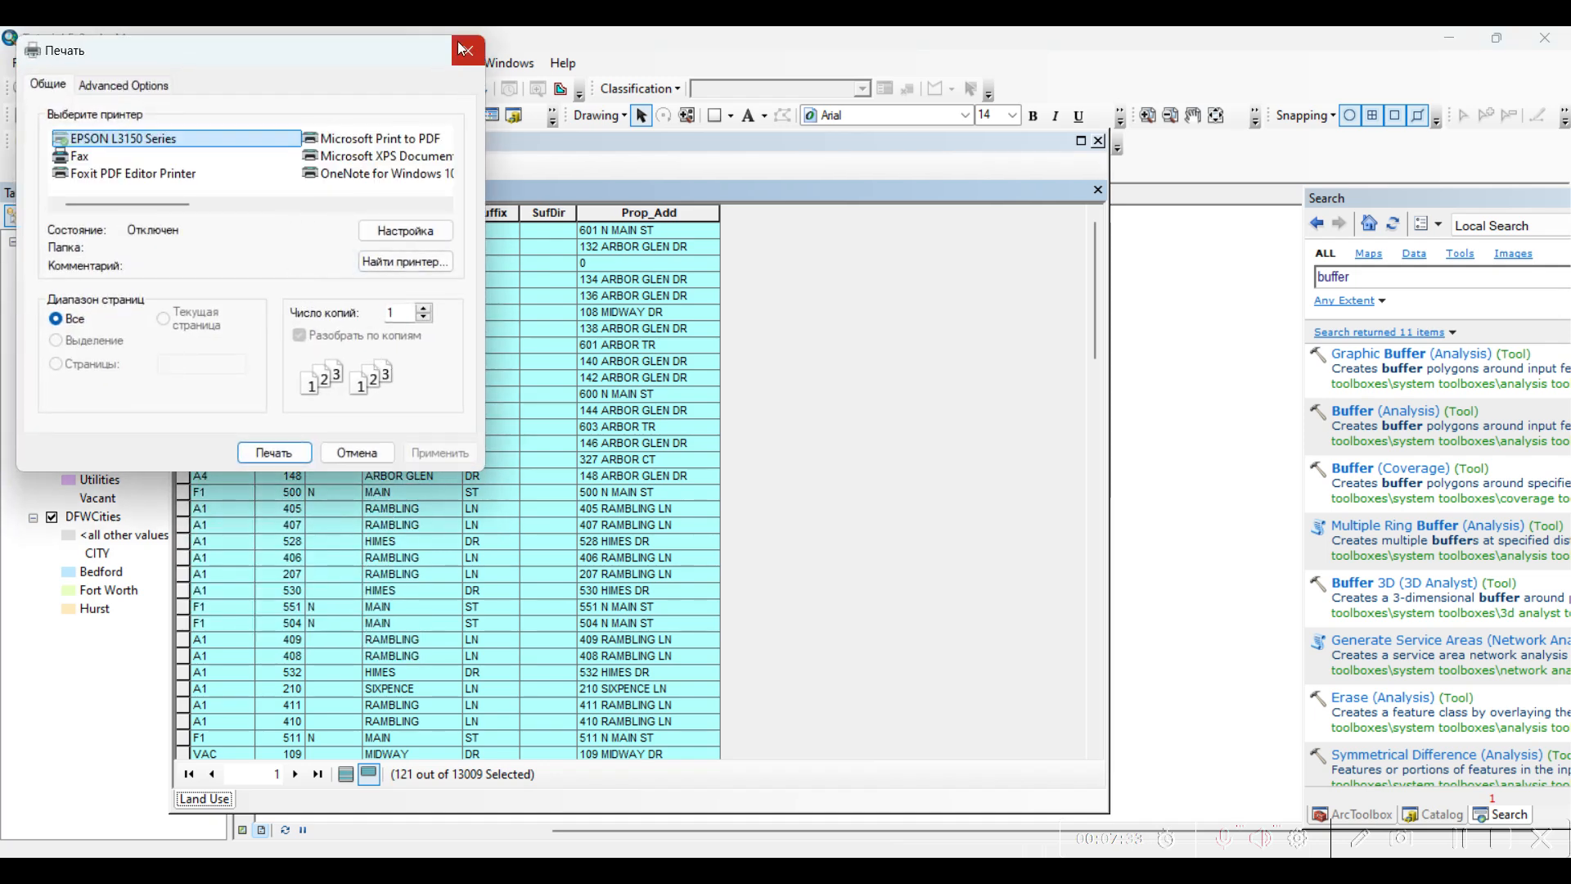
left_click(463, 49)
Clear the Land Use selection, show all records in the attribute table again, and close the table
scroll(547, 509, "down", 1)
scroll(544, 504, "down", 20)
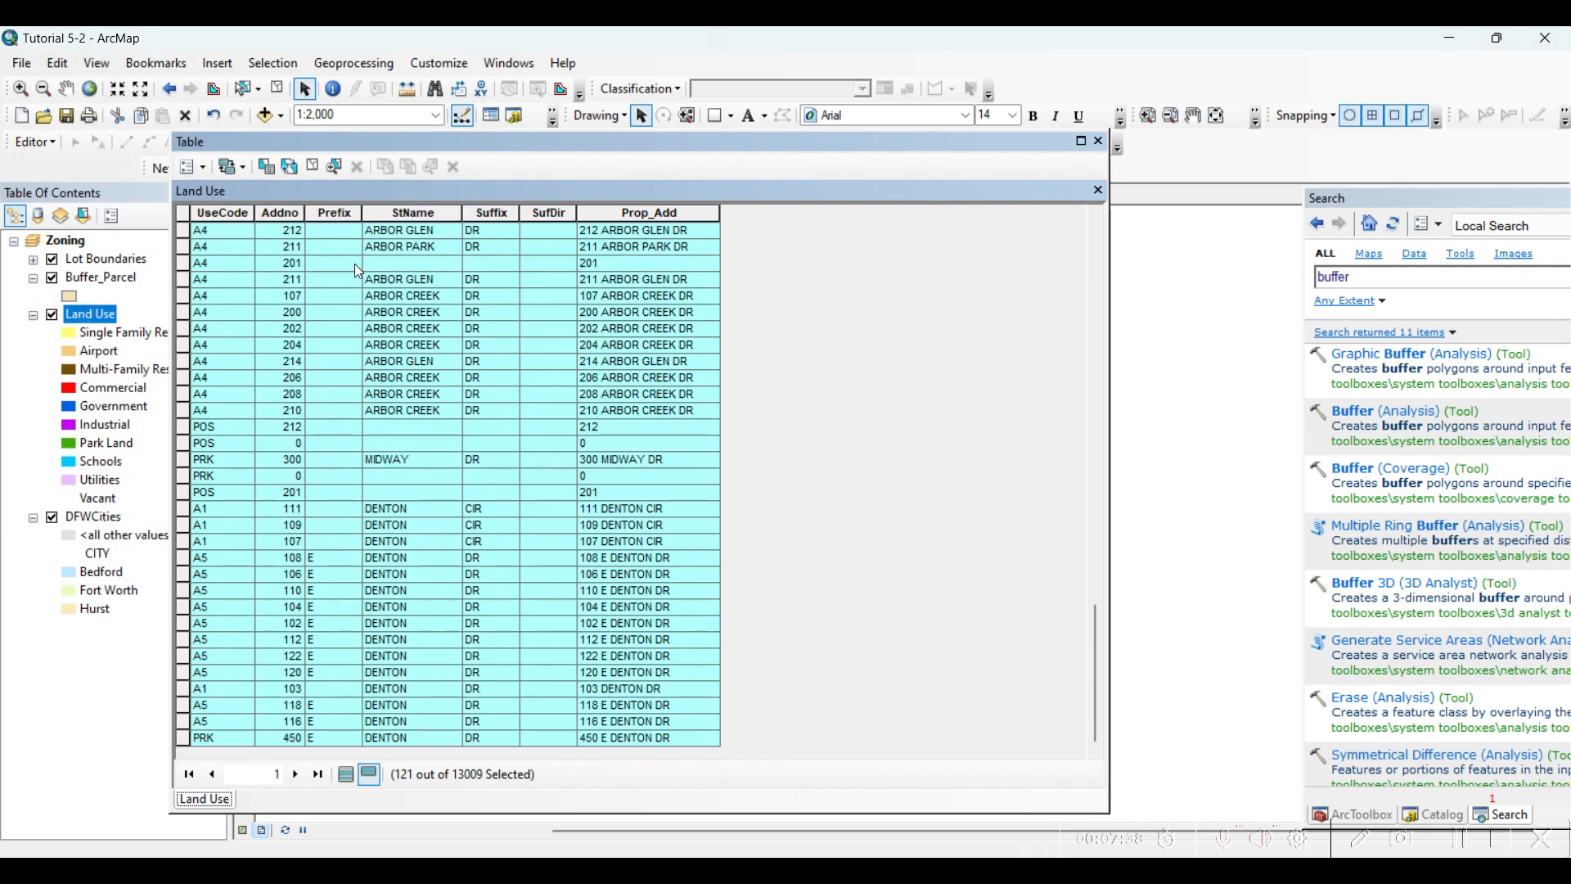
left_click(311, 171)
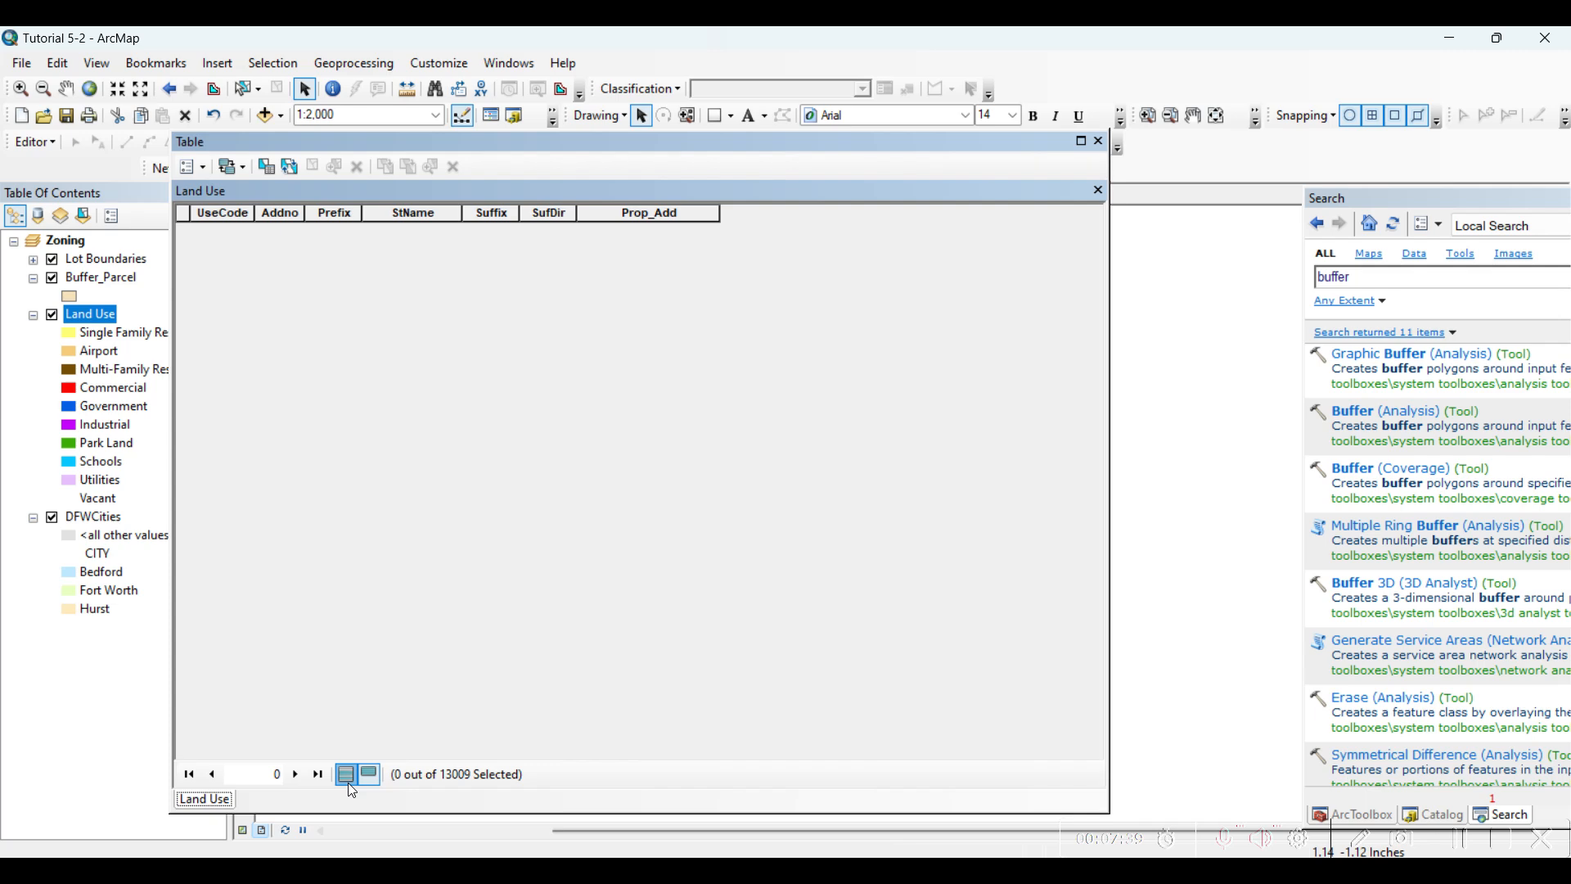
left_click(346, 774)
left_click(1098, 140)
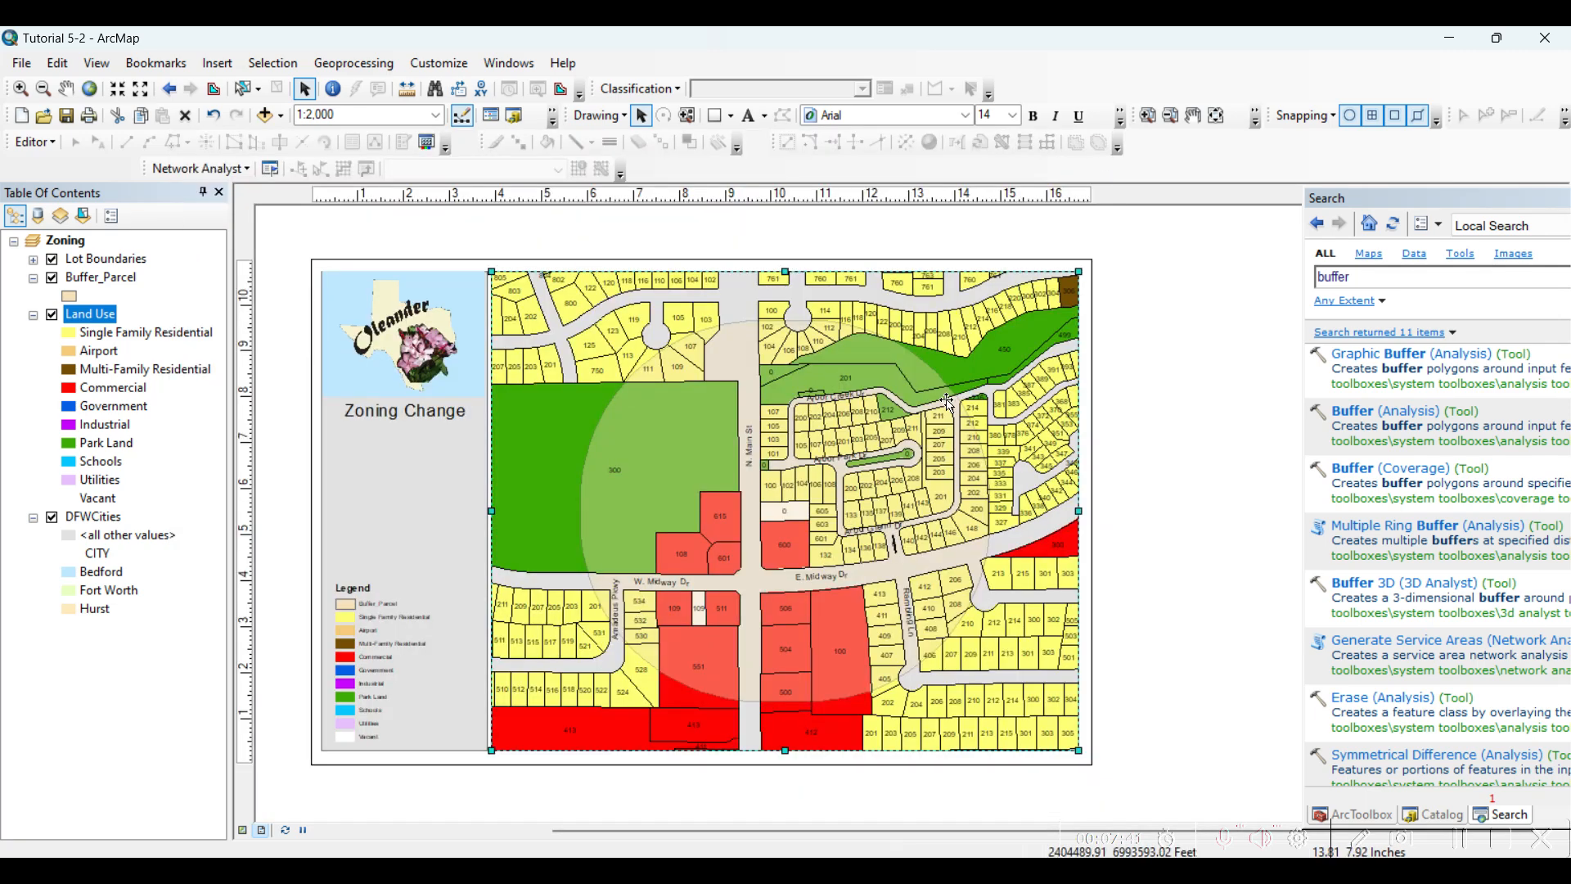